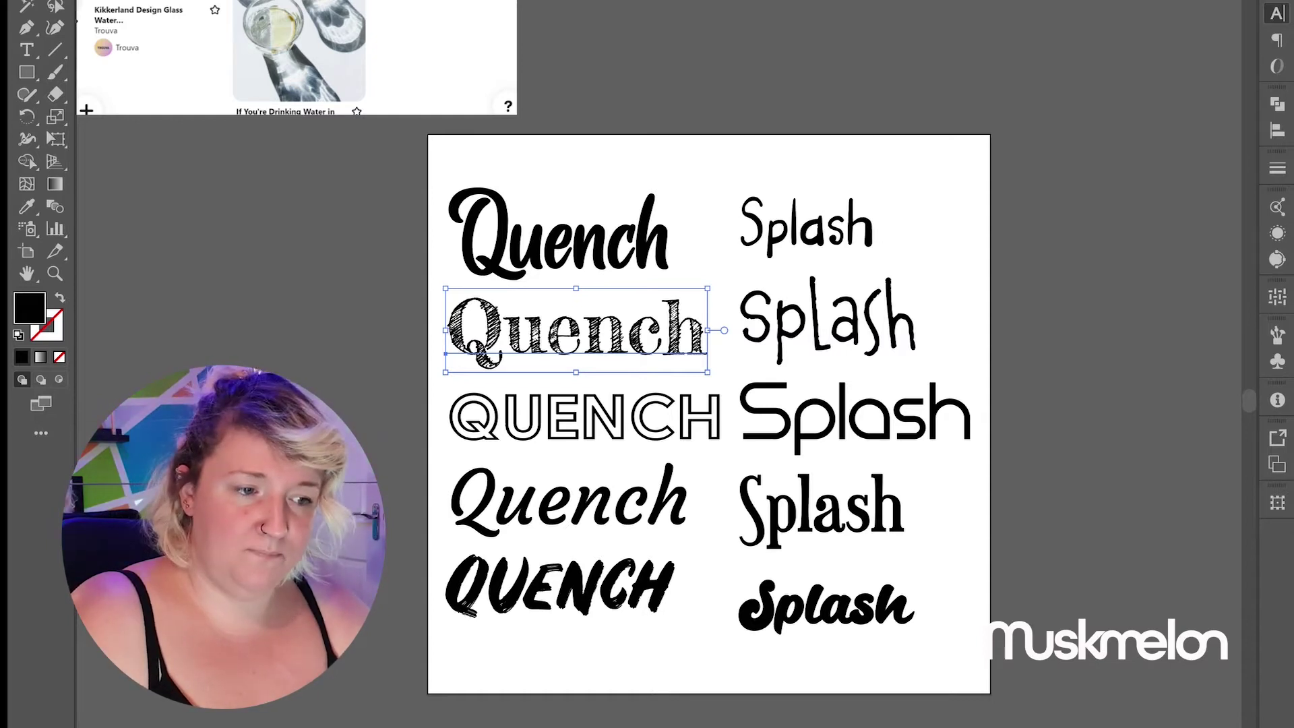
# - Delete the hatched sketch-style Quench sample and the outlined all-caps QUENCH sample
pyautogui.press('Delete')
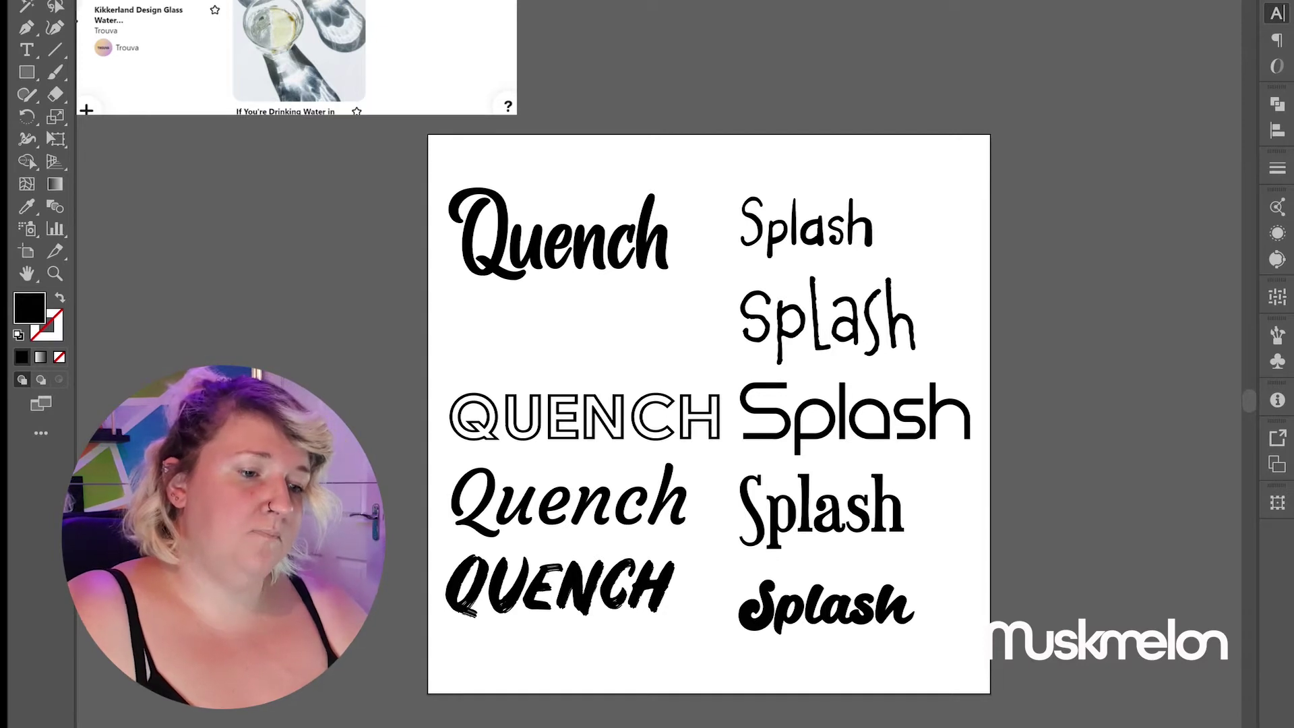
pyautogui.click(560, 607)
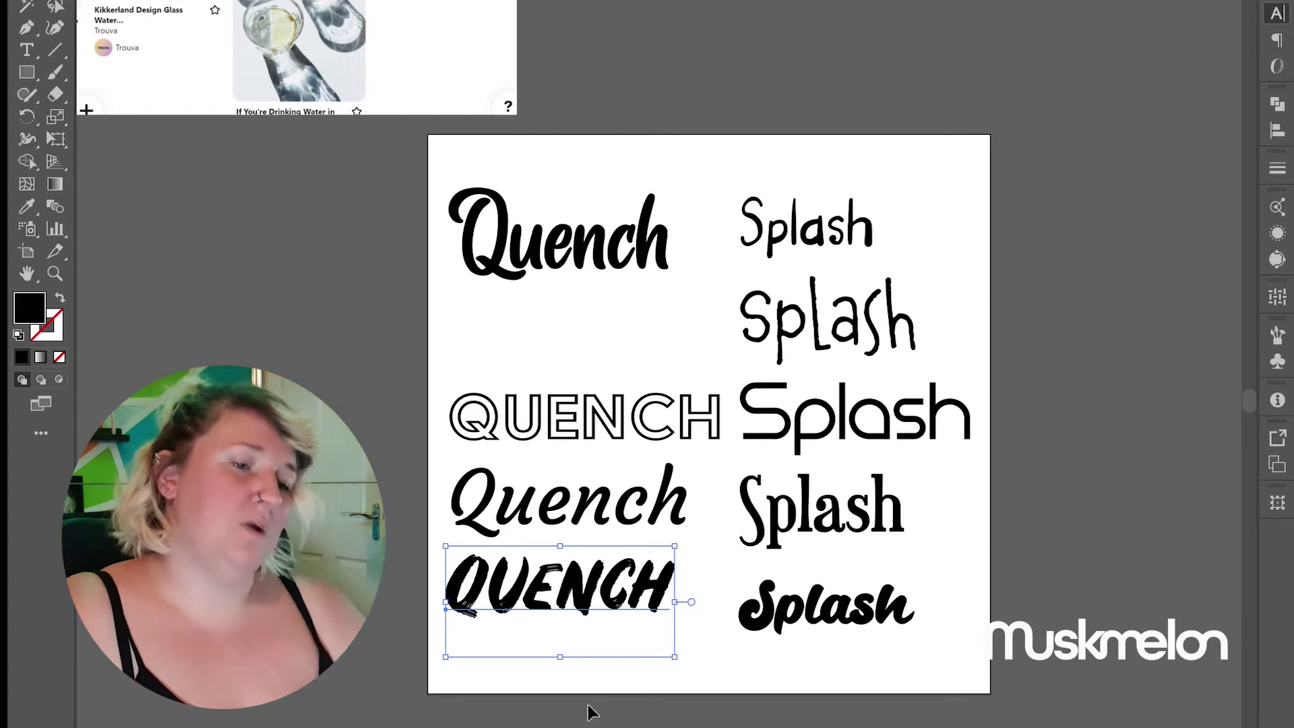
pyautogui.click(566, 427)
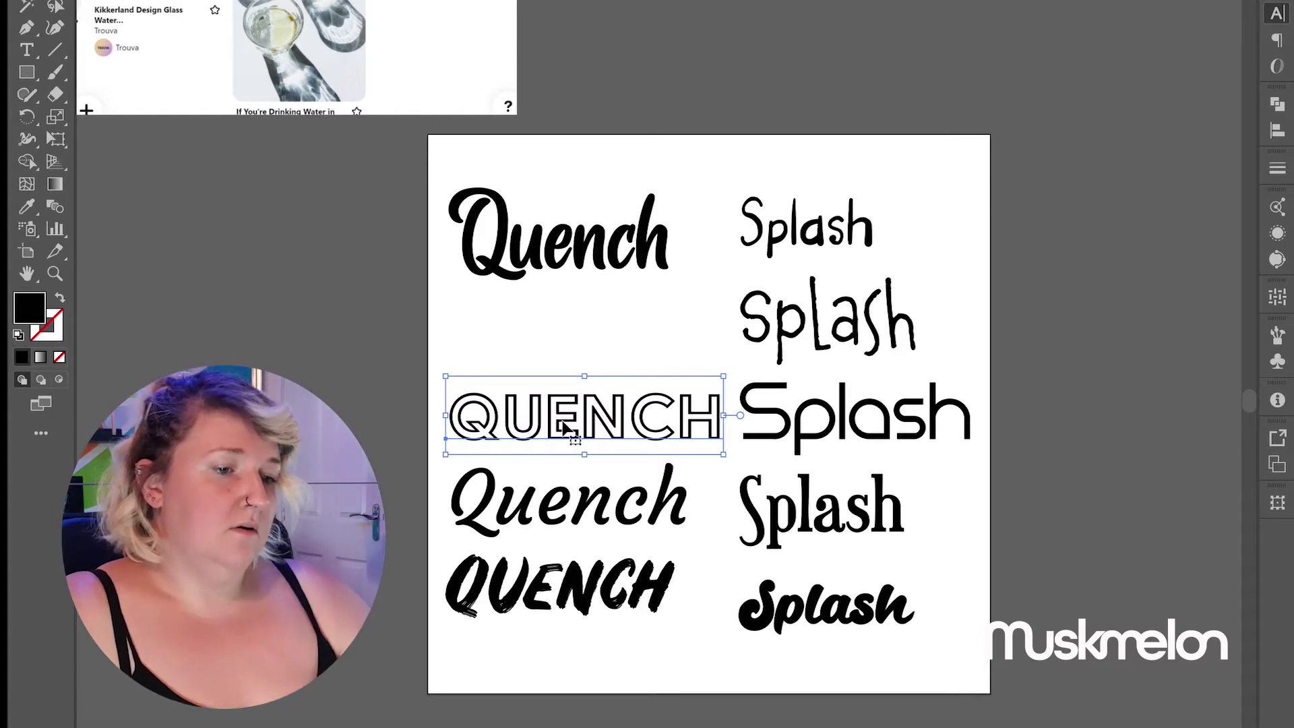
pyautogui.press('Delete')
# - Move the thin script Quench up beneath the bold one and delete the rough brush-style QUENCH sample
pyautogui.moveTo(569, 529); pyautogui.dragTo(563, 365)
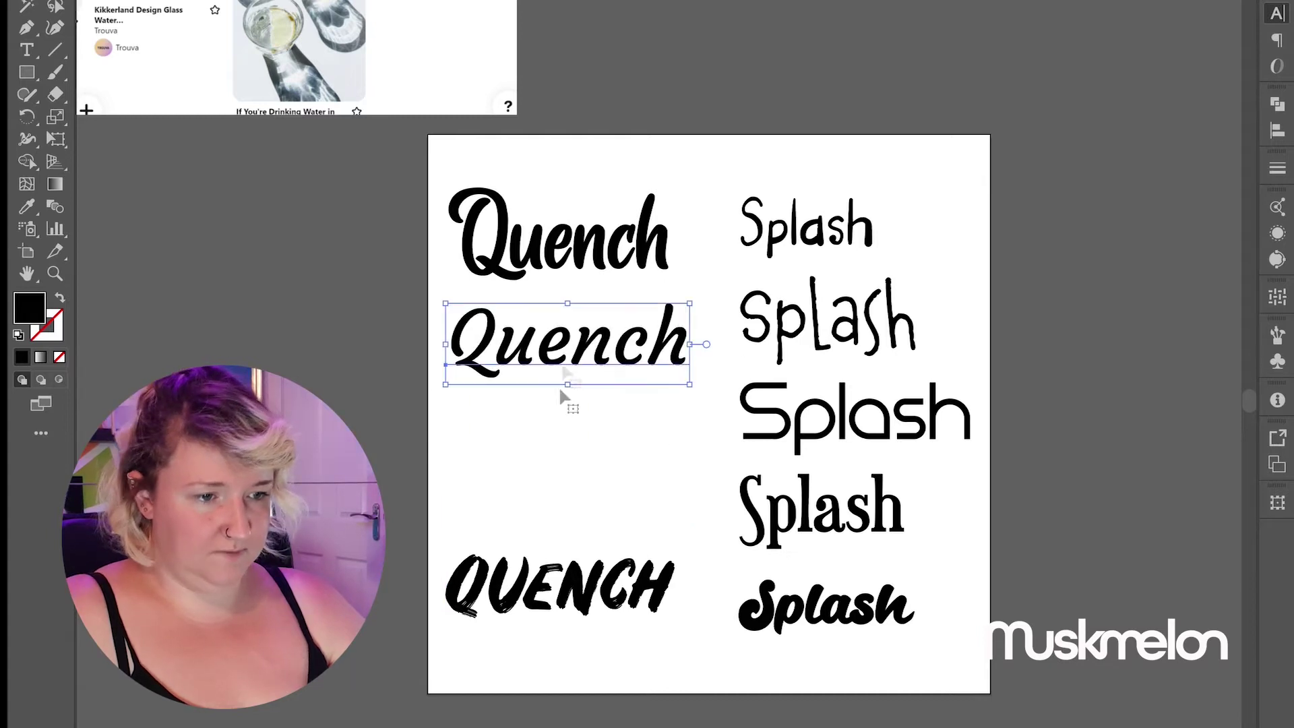
pyautogui.moveTo(586, 583); pyautogui.dragTo(587, 426)
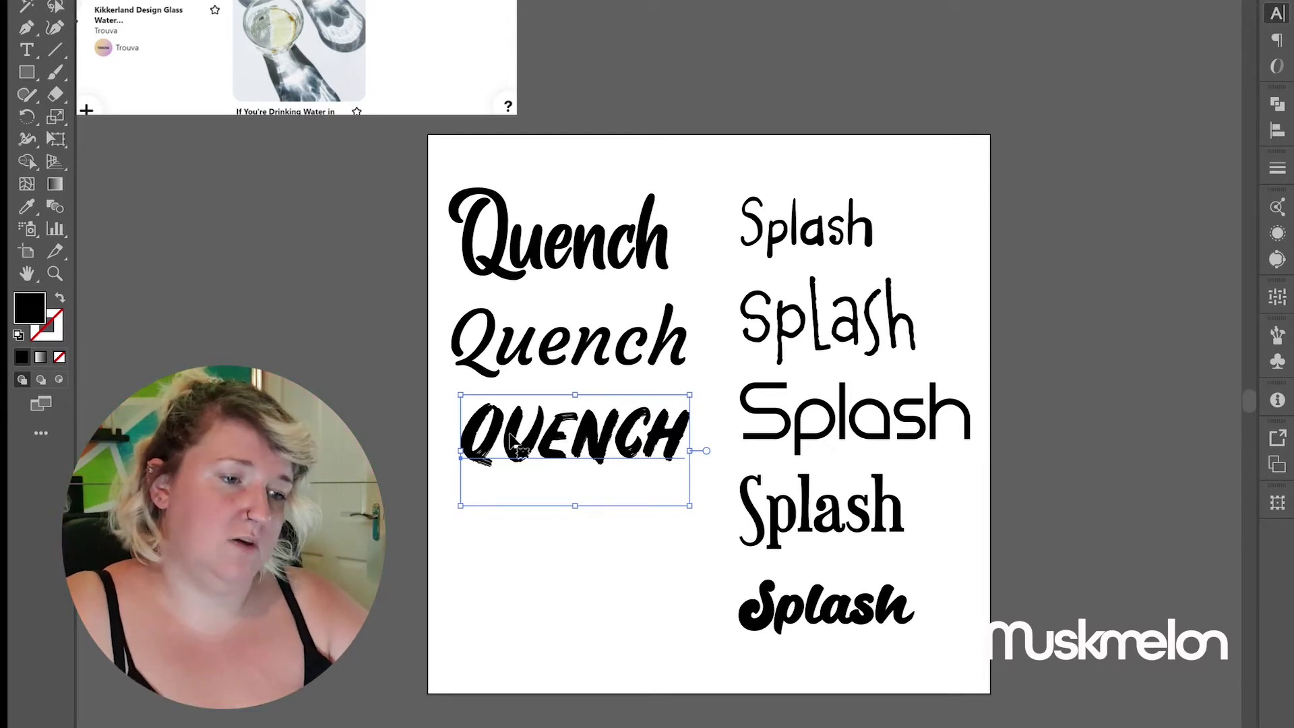
pyautogui.press('Delete')
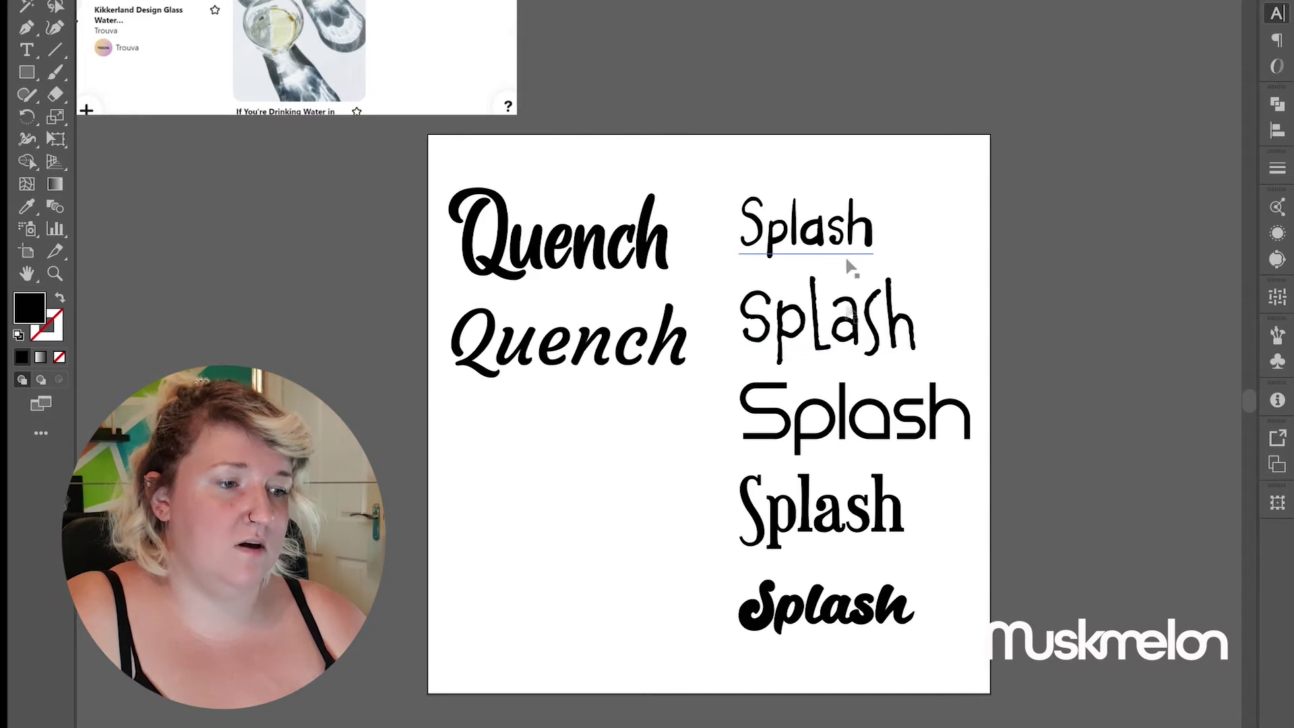
# - Delete the two handwritten Splash samples and move the geometric Splash up level with the first Quench
pyautogui.moveTo(962, 342); pyautogui.dragTo(813, 209)
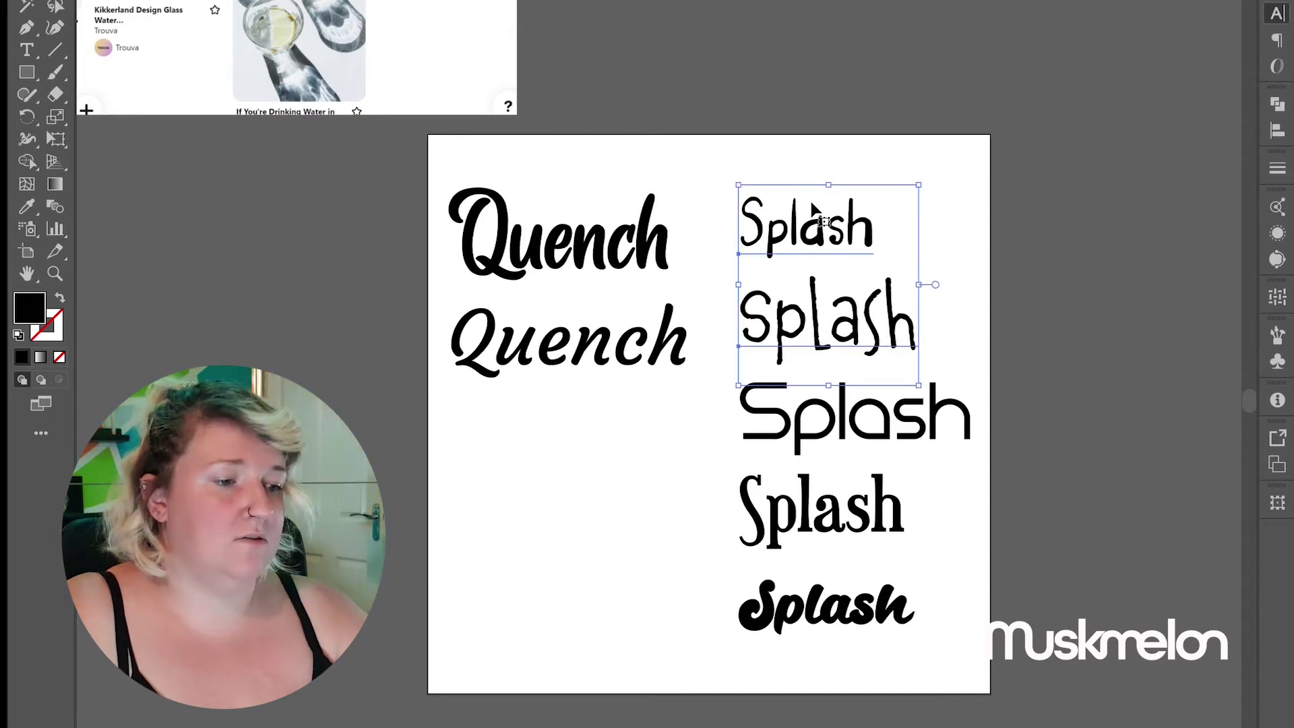
pyautogui.press('Delete')
pyautogui.moveTo(851, 400); pyautogui.dragTo(839, 232)
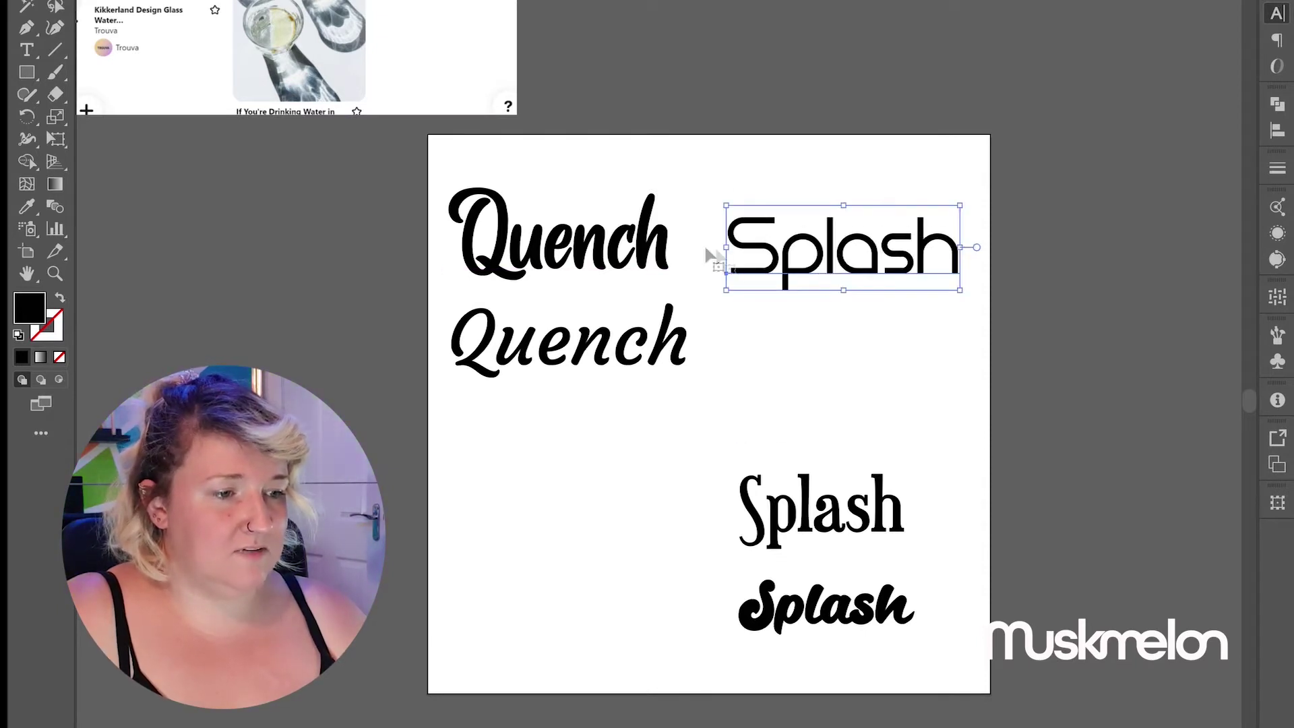
pyautogui.click(936, 319)
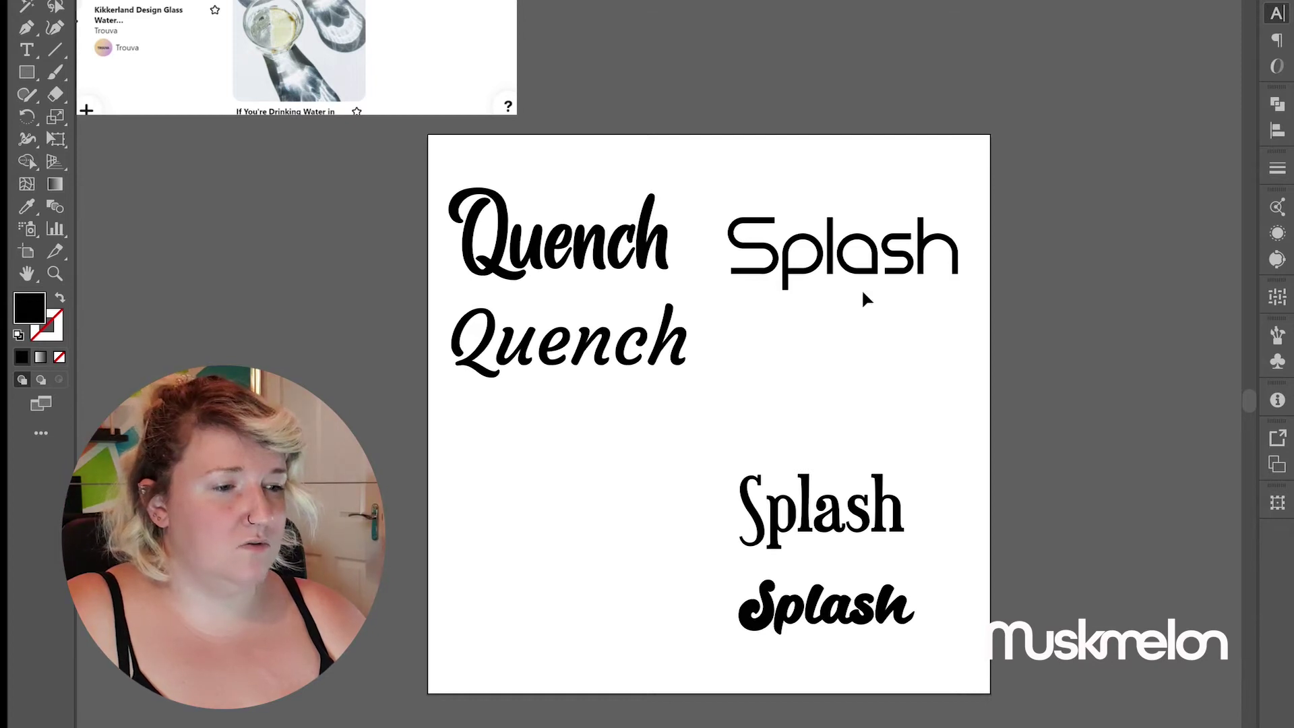
# - Move the serif Splash and the bold script Splash up beneath the geometric Splash
pyautogui.moveTo(858, 516); pyautogui.dragTo(876, 356)
pyautogui.moveTo(855, 613); pyautogui.dragTo(859, 454)
pyautogui.click(843, 547)
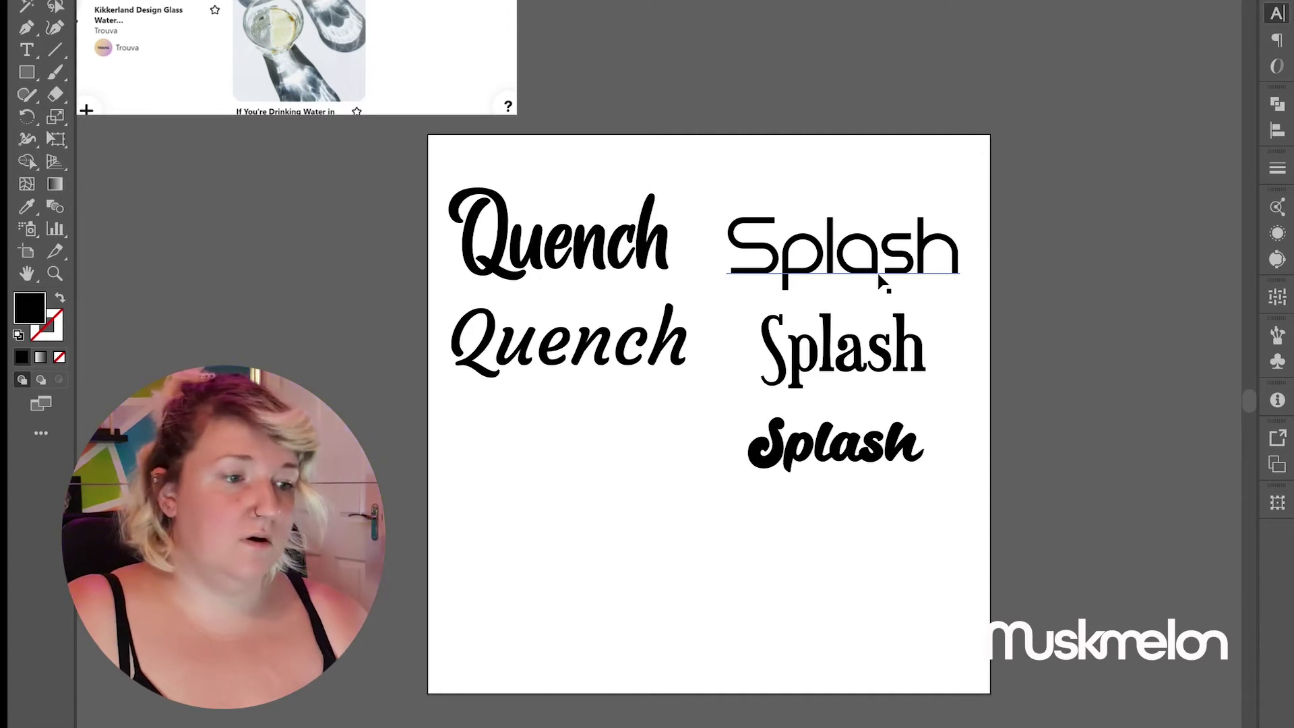
# - Delete the serif Splash, then move the bold script Splash into its place and enlarge it to about the geometric Splash's width
pyautogui.click(878, 357)
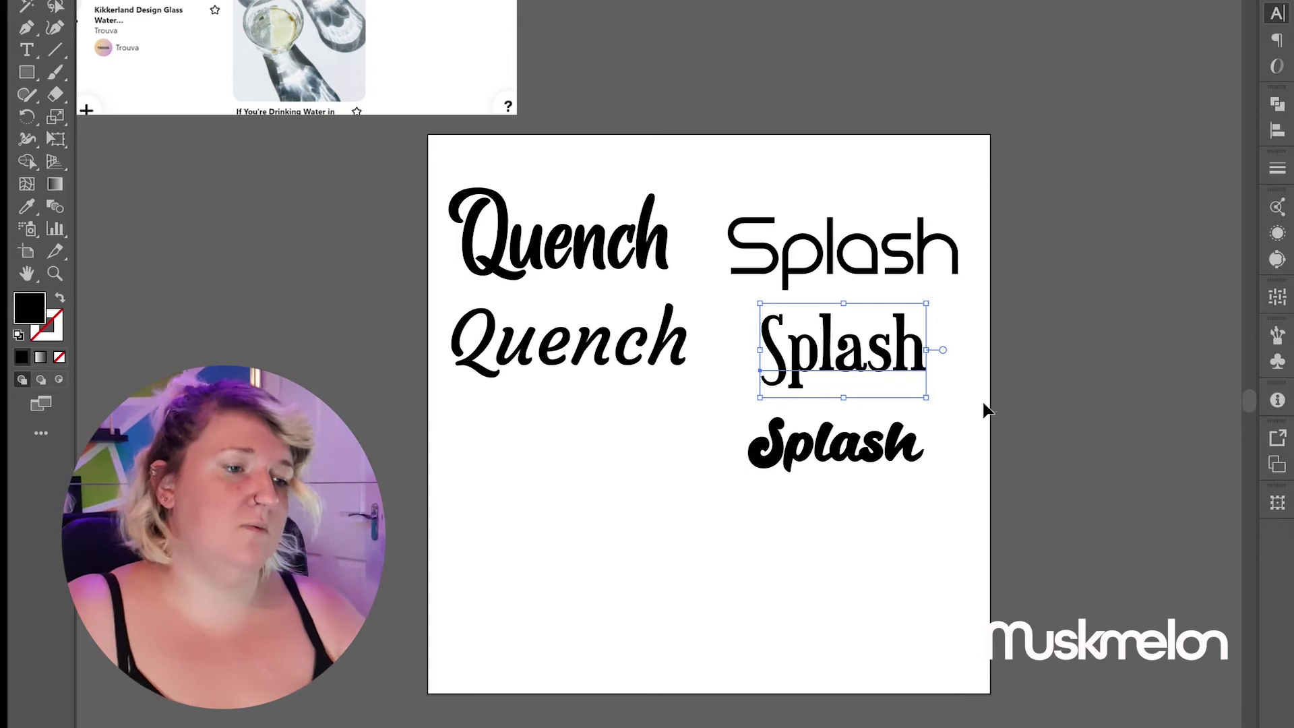
pyautogui.press('Delete')
pyautogui.moveTo(856, 452); pyautogui.dragTo(854, 351)
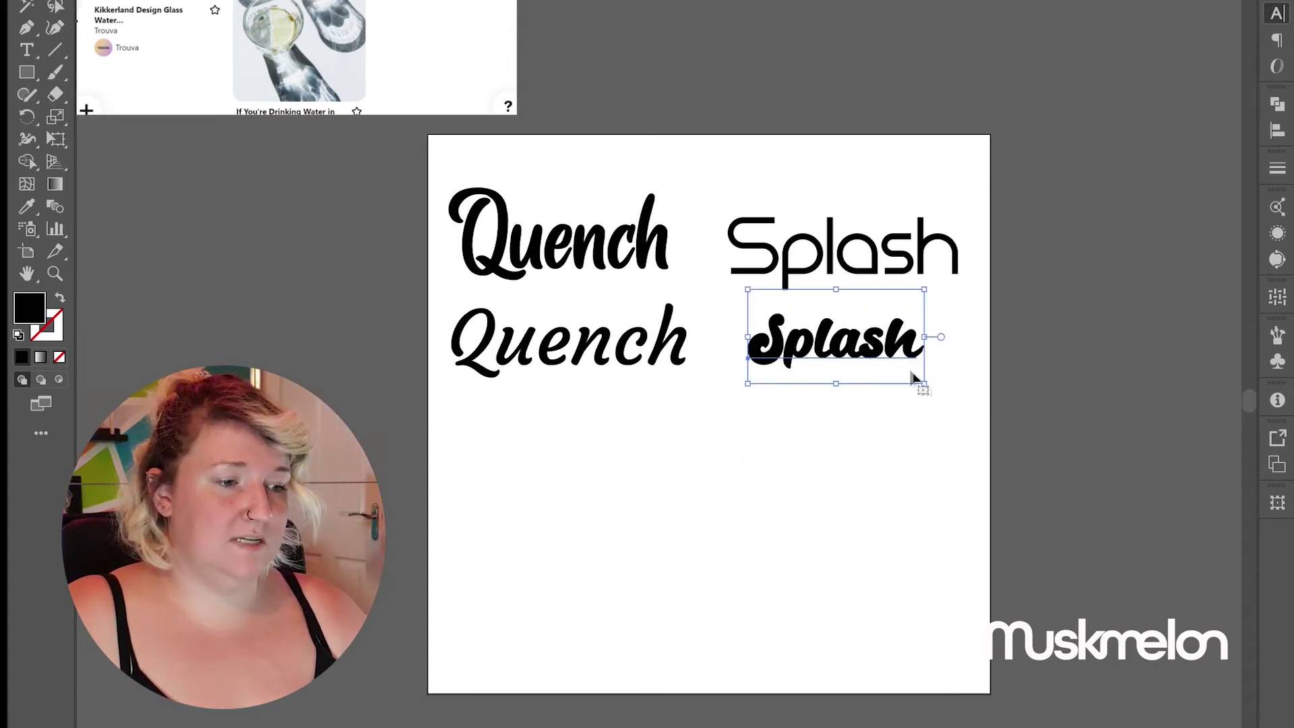
pyautogui.moveTo(924, 383); pyautogui.dragTo(897, 355)
pyautogui.click(890, 462)
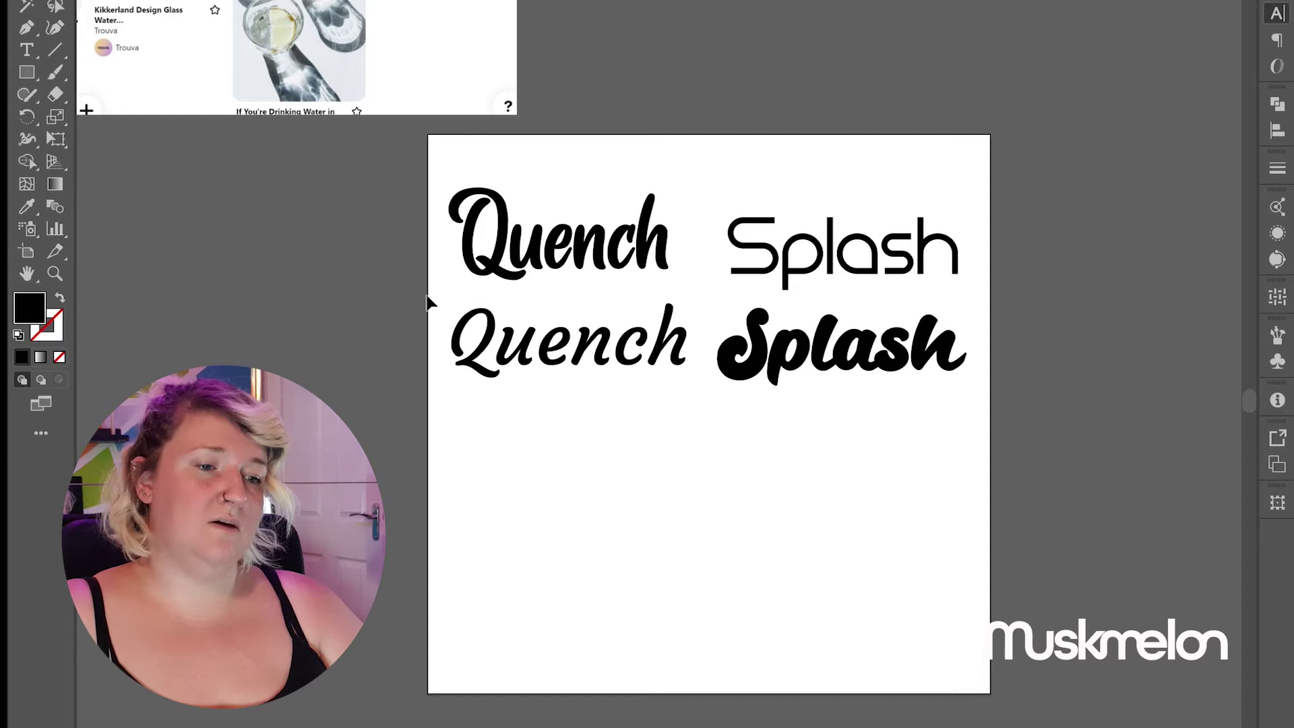
# - Delete the bold Quench sample and move the thin script Quench up level with the geometric Splash
pyautogui.click(563, 250)
pyautogui.press('Delete')
pyautogui.moveTo(577, 363); pyautogui.dragTo(572, 271)
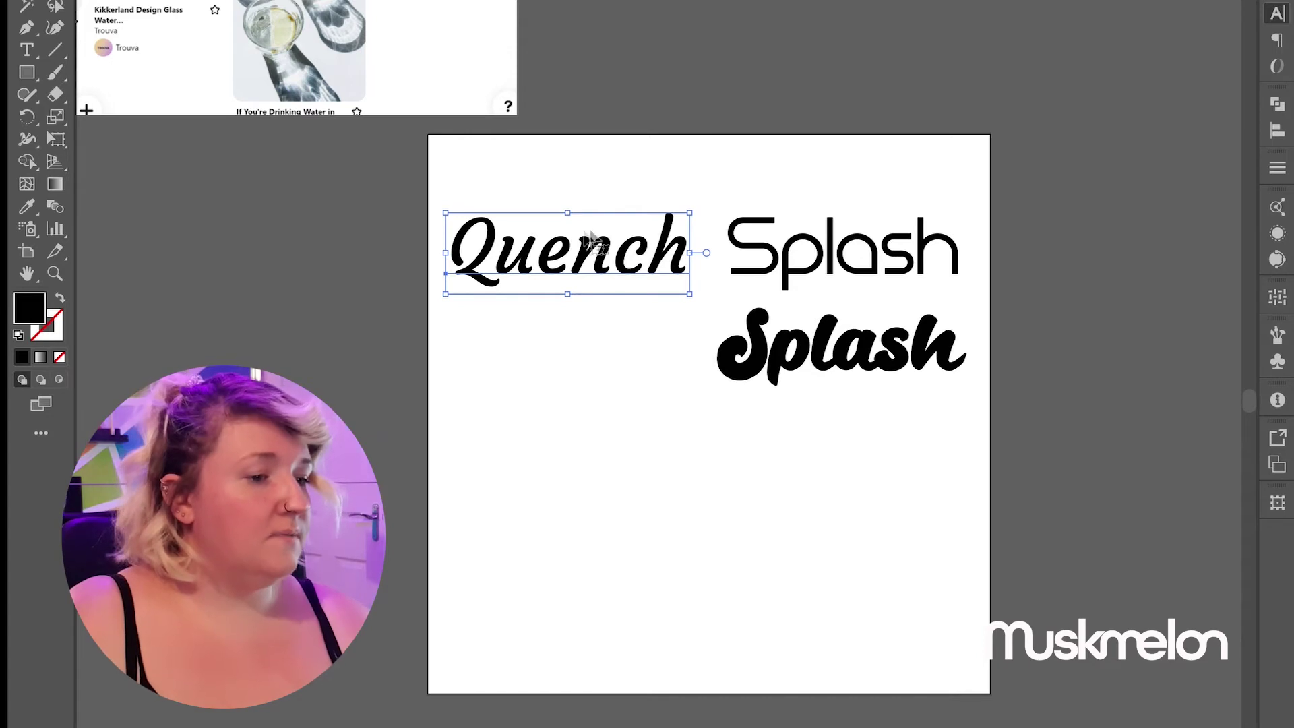
pyautogui.click(888, 463)
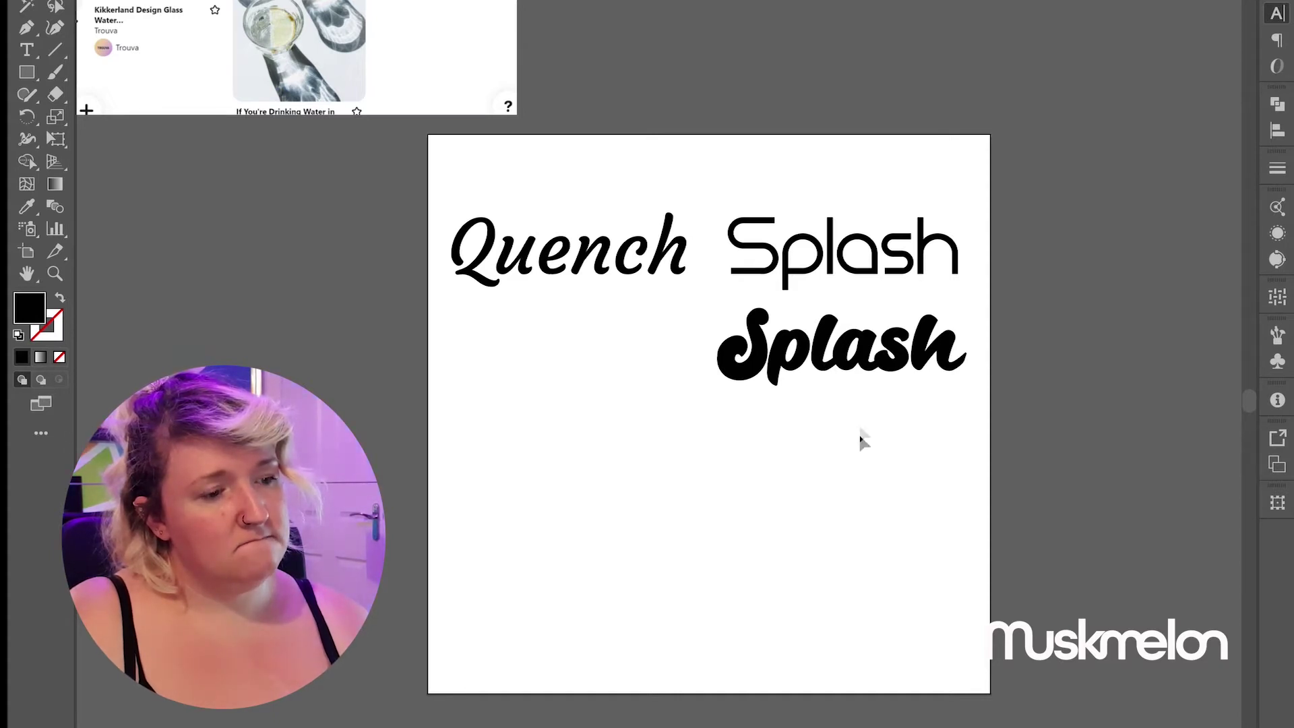
# - Compare the two remaining Splash samples and delete the bold script one
pyautogui.click(851, 357)
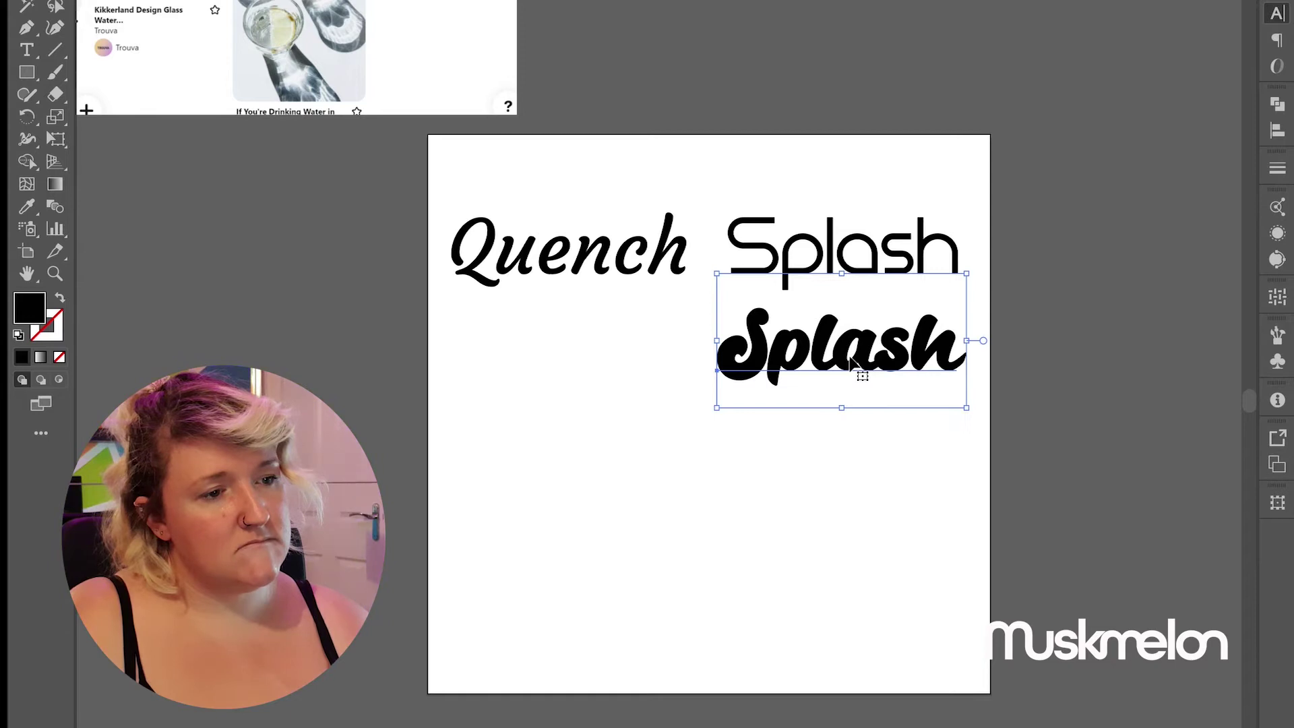
pyautogui.click(875, 256)
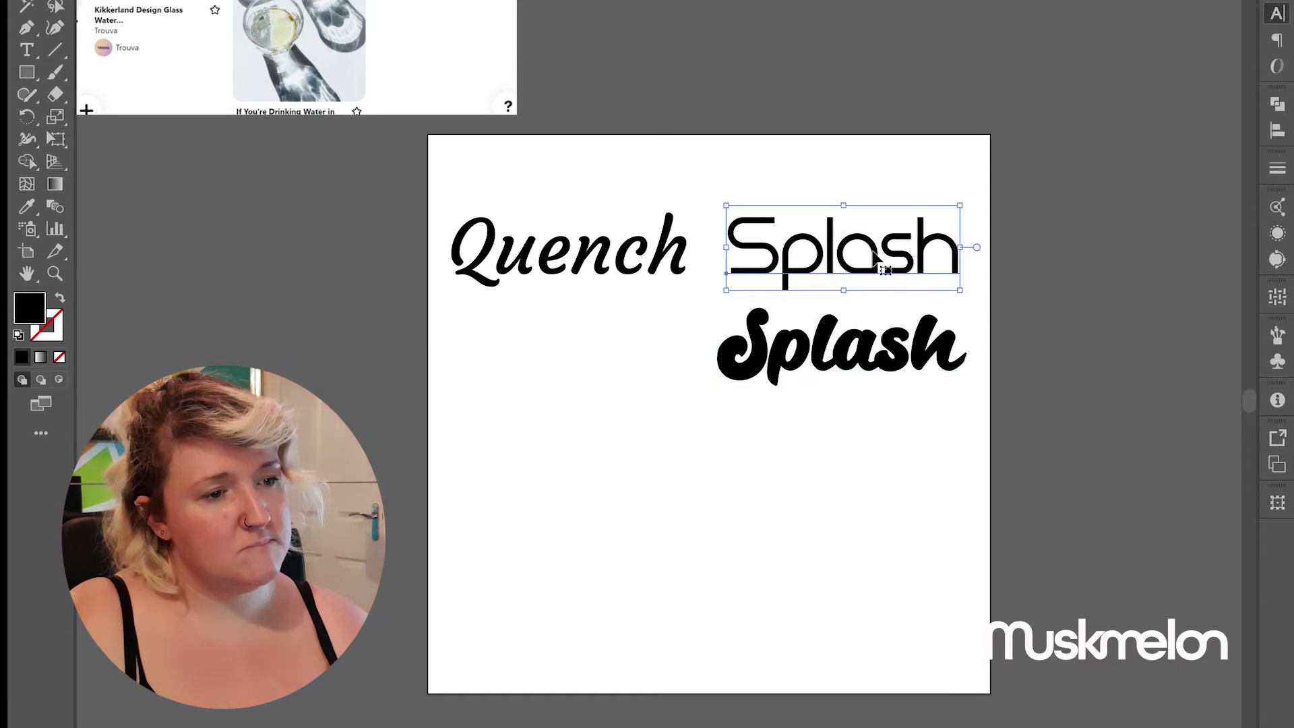
pyautogui.click(863, 434)
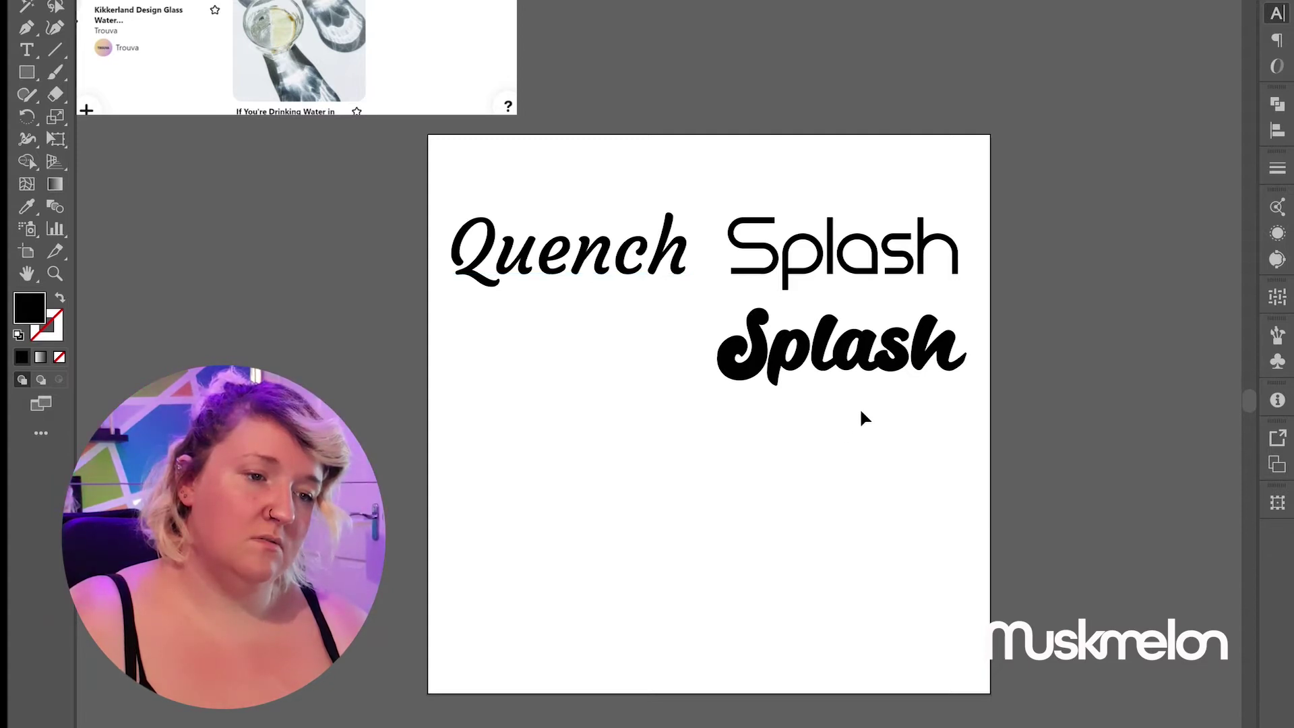
pyautogui.moveTo(865, 415); pyautogui.dragTo(893, 234)
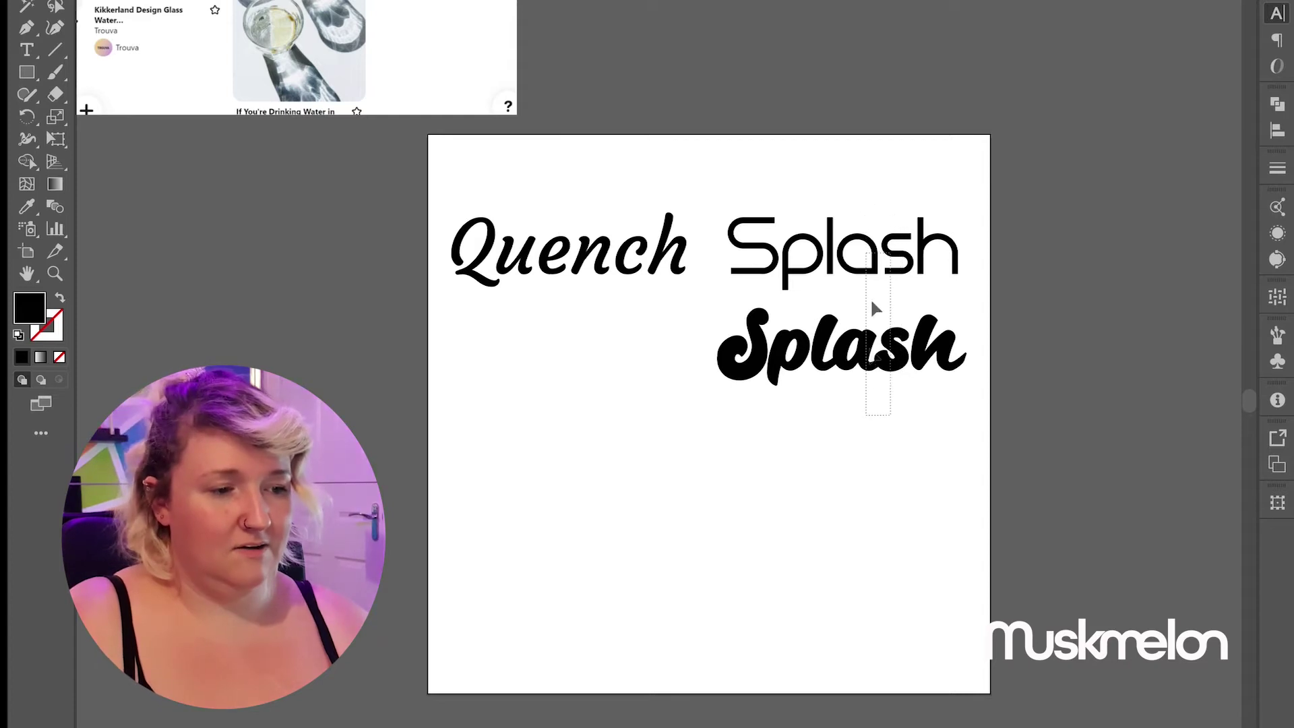
pyautogui.click(871, 372)
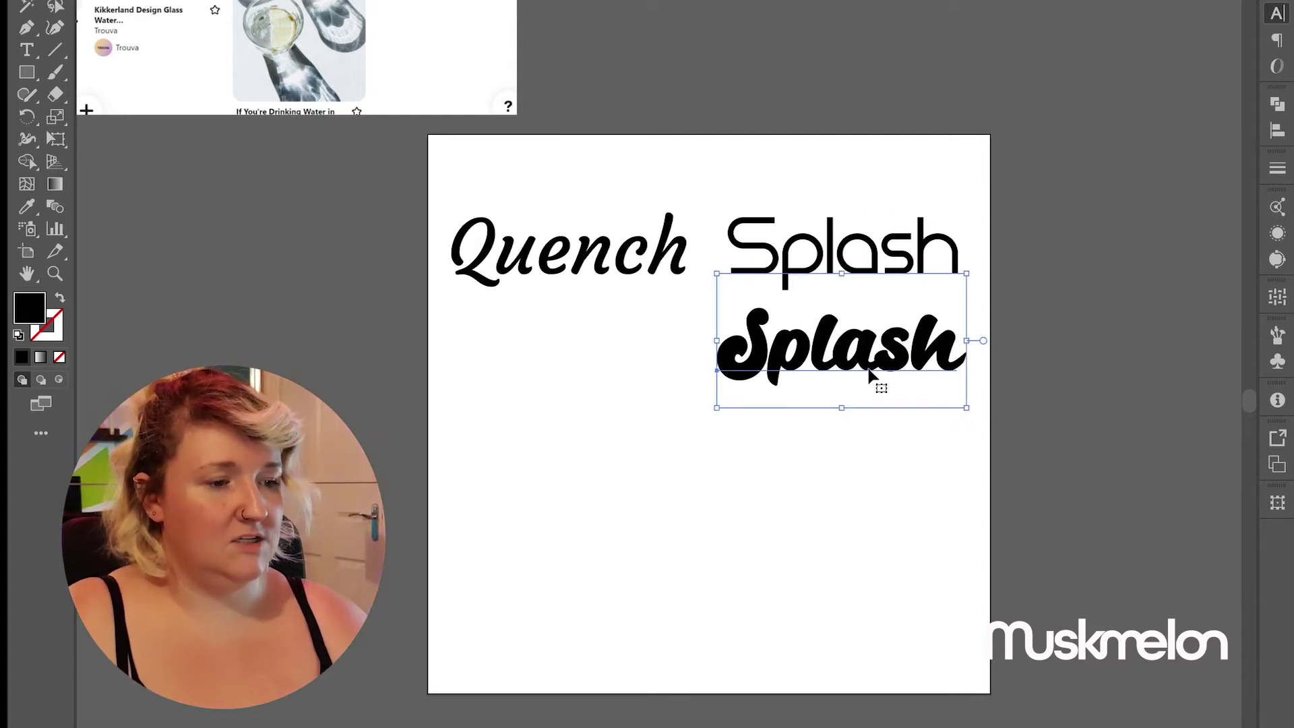
pyautogui.press('Delete')
# - Move the geometric Splash off the artboard and place the script Quench near the artboard's centre
pyautogui.moveTo(861, 264); pyautogui.dragTo(209, 179)
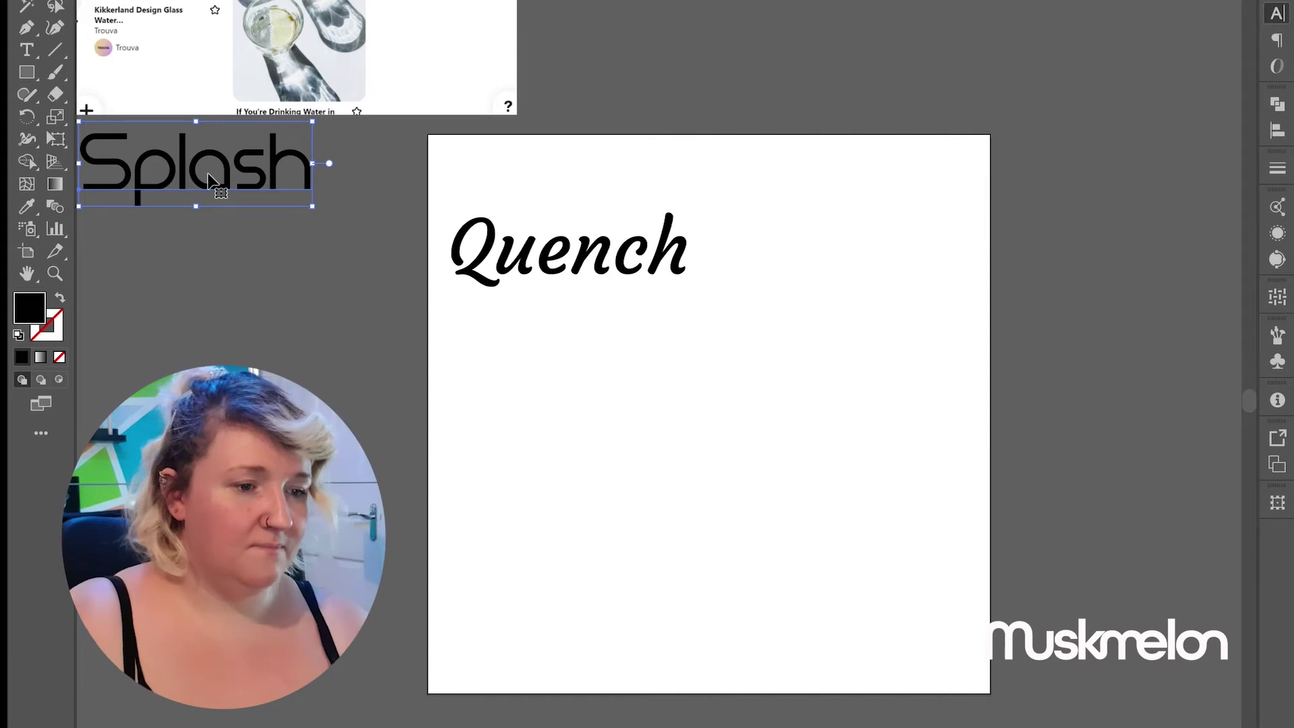
pyautogui.moveTo(556, 252); pyautogui.dragTo(738, 426)
pyautogui.click(719, 553)
pyautogui.click(751, 524)
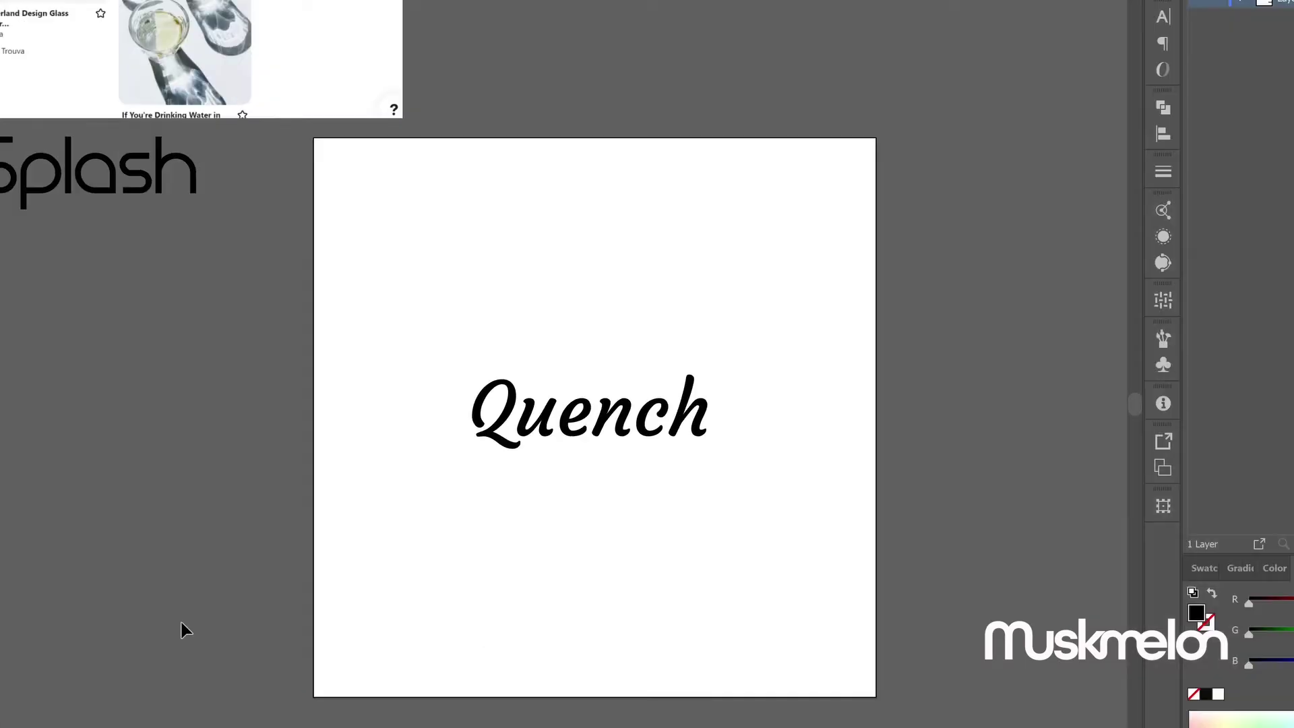
# - Convert the Quench text to separate letter shapes and tighten their spacing so neighbouring letters touch
pyautogui.click(589, 407)
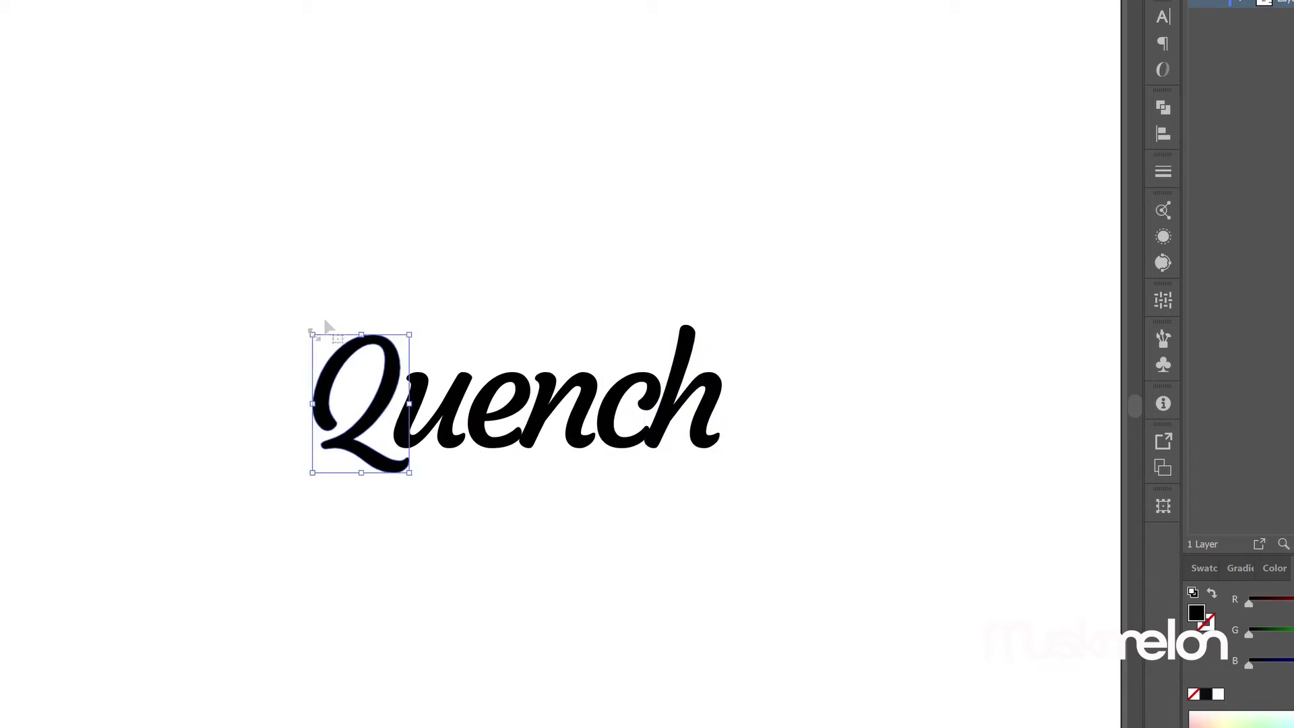
pyautogui.moveTo(411, 418); pyautogui.dragTo(381, 418)
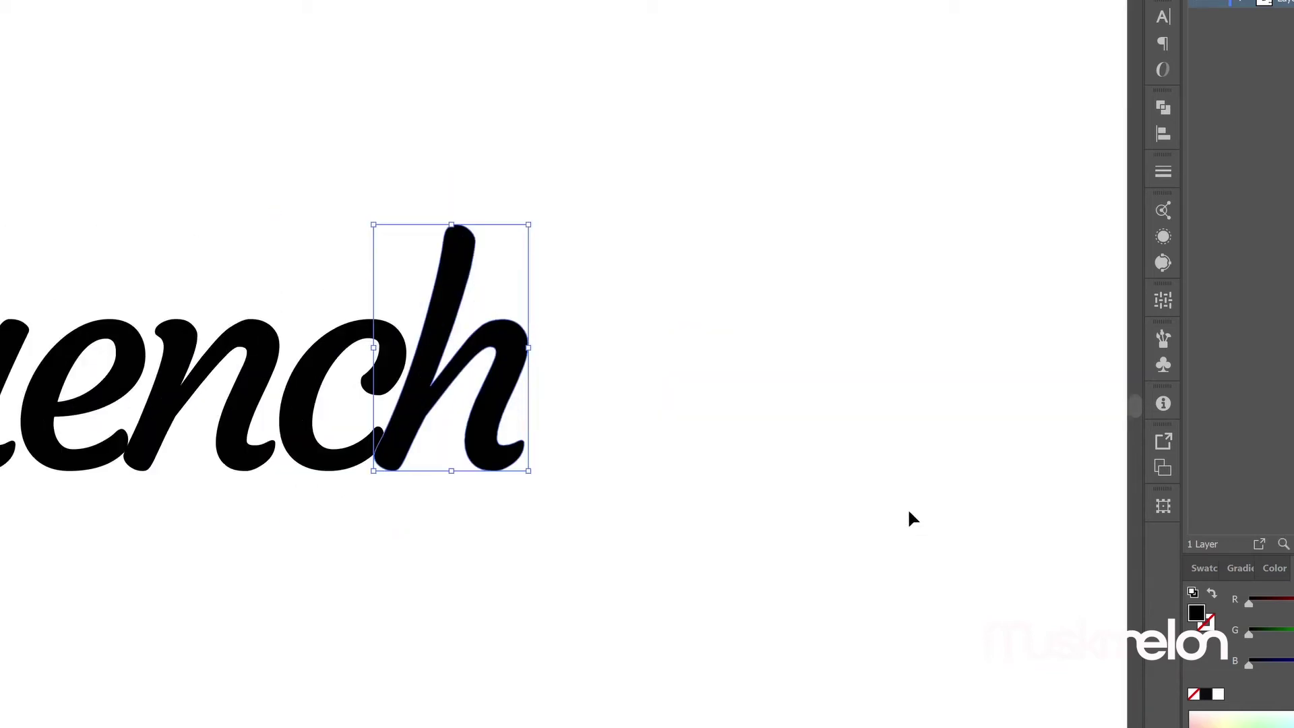
# - Draw a curved swash from the foot of the h with the Pen tool and taper it with the Width tool, about 20 px at its start
pyautogui.press('a')
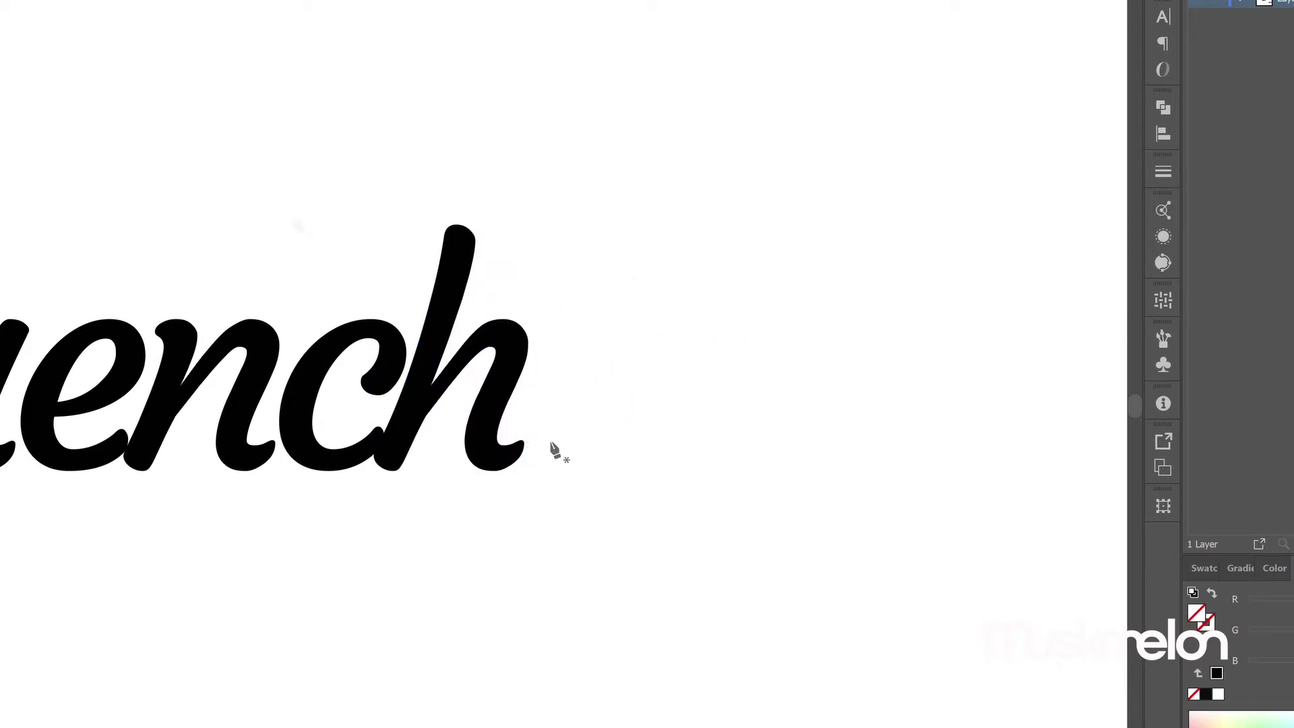
pyautogui.click(512, 453)
pyautogui.moveTo(588, 423); pyautogui.dragTo(615, 361)
pyautogui.moveTo(740, 324)
pyautogui.mouseDown()
pyautogui.moveTo(855, 314)
pyautogui.moveTo(742, 309)
pyautogui.mouseUp()
pyautogui.click(844, 338)
pyautogui.hotkey('shift', 'w')
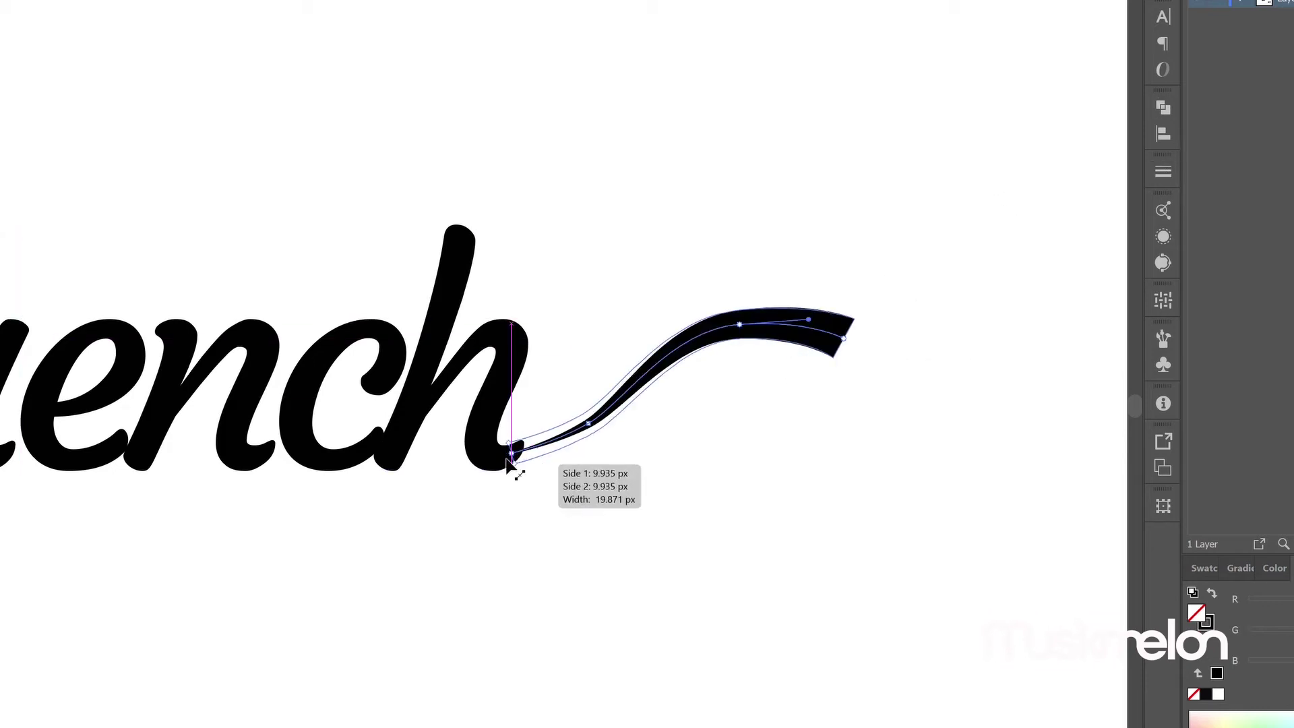
pyautogui.moveTo(588, 425); pyautogui.dragTo(587, 427)
# - Reshape the swash by adjusting its anchor points and handles into a smooth rising arch with a downward-curving end
pyautogui.scroll(3, 587, 427)
pyautogui.moveTo(774, 301); pyautogui.dragTo(627, 347)
pyautogui.scroll(-3, 802, 384)
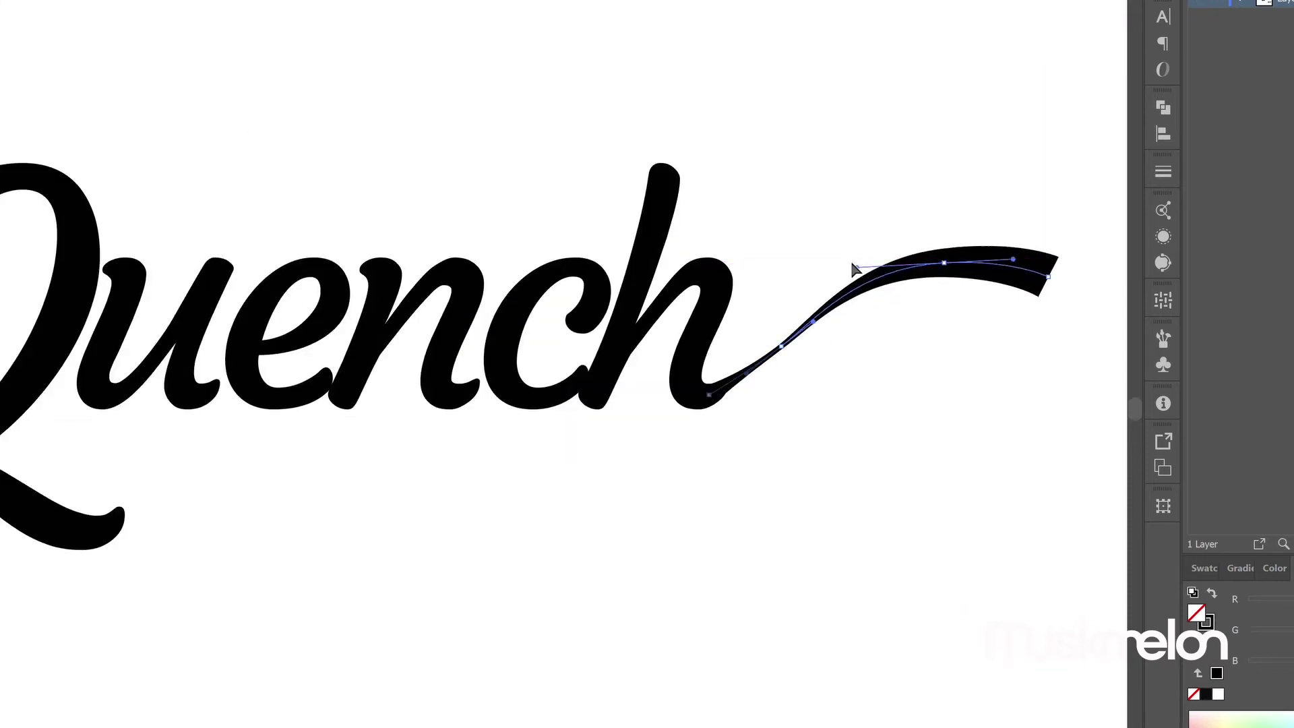
pyautogui.moveTo(1046, 277); pyautogui.dragTo(1064, 286)
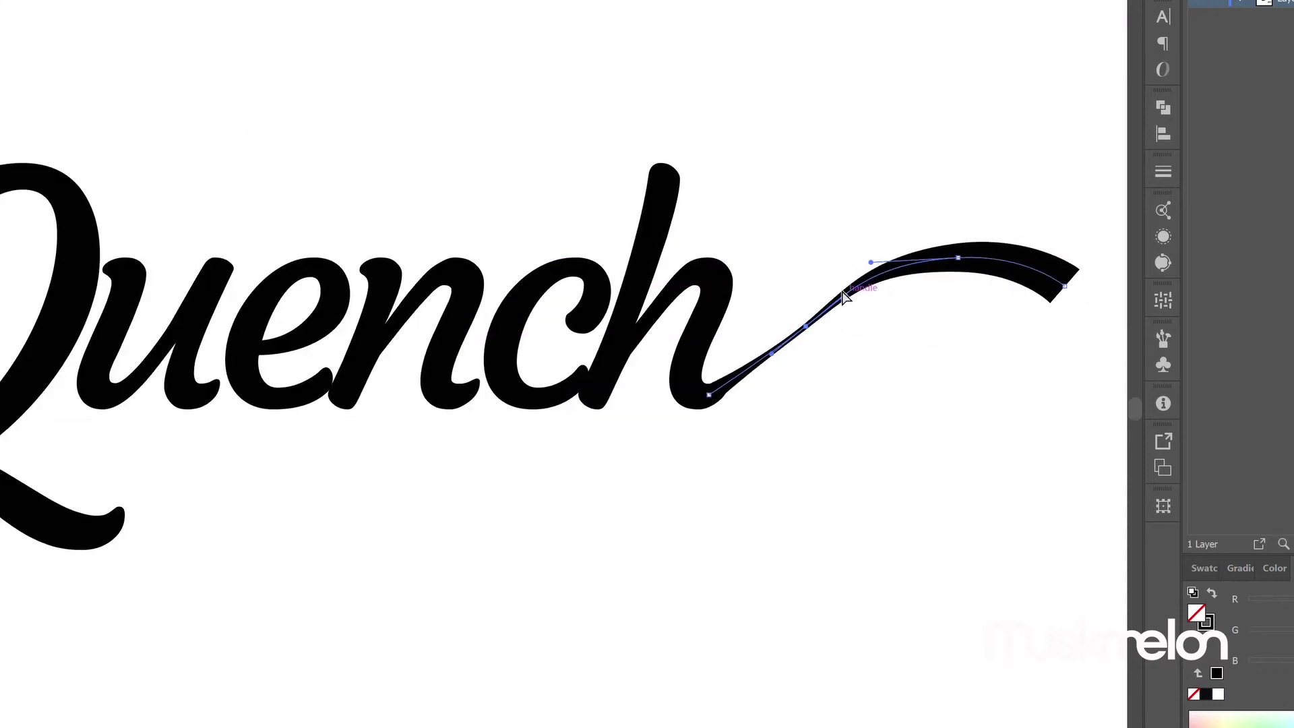
pyautogui.moveTo(836, 300); pyautogui.dragTo(961, 251)
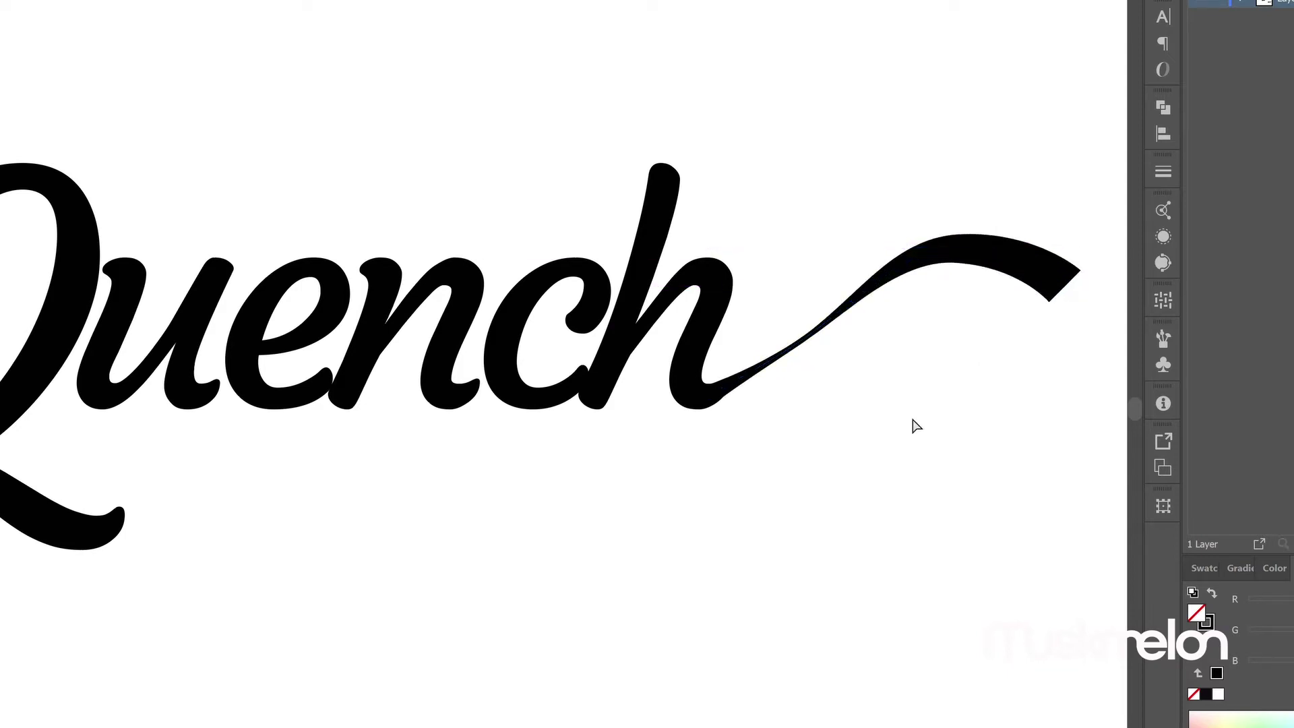
pyautogui.click(809, 330)
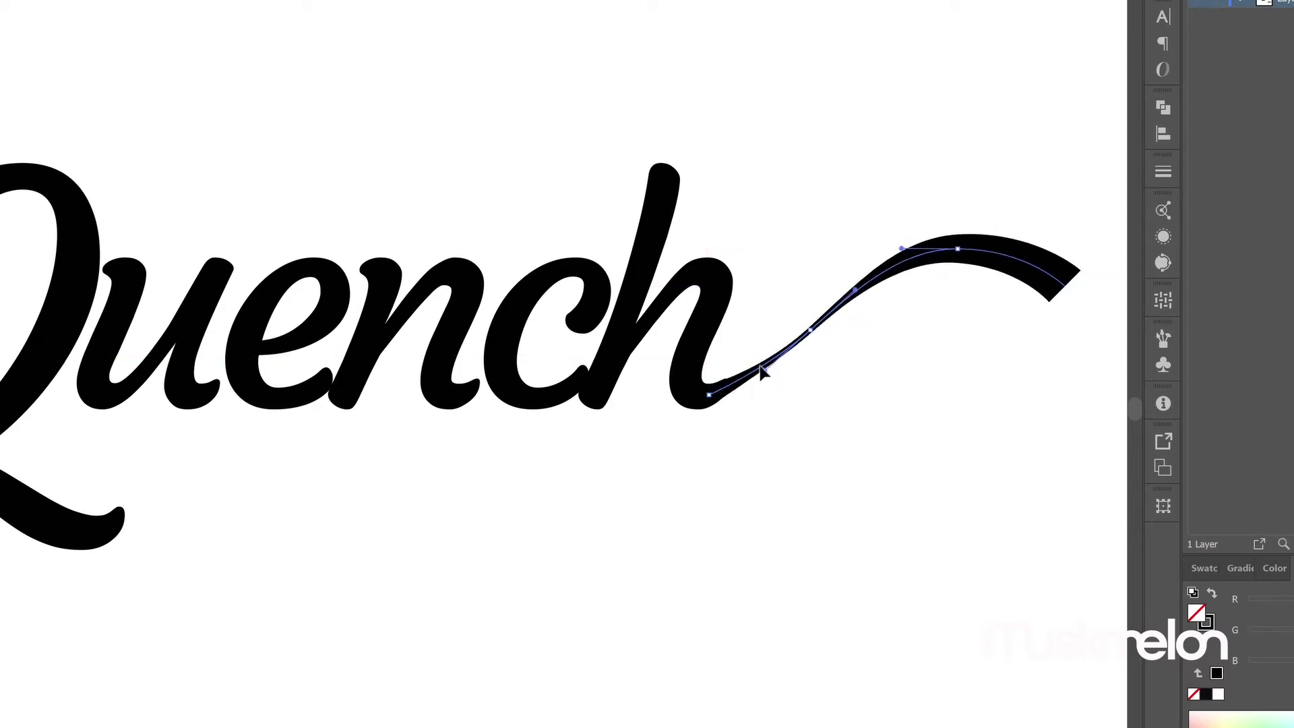
# - Expand the swash into a filled shape and merge it with the h, smoothing the junction at the letter's foot
pyautogui.scroll(5, 737, 395)
pyautogui.click(738, 395)
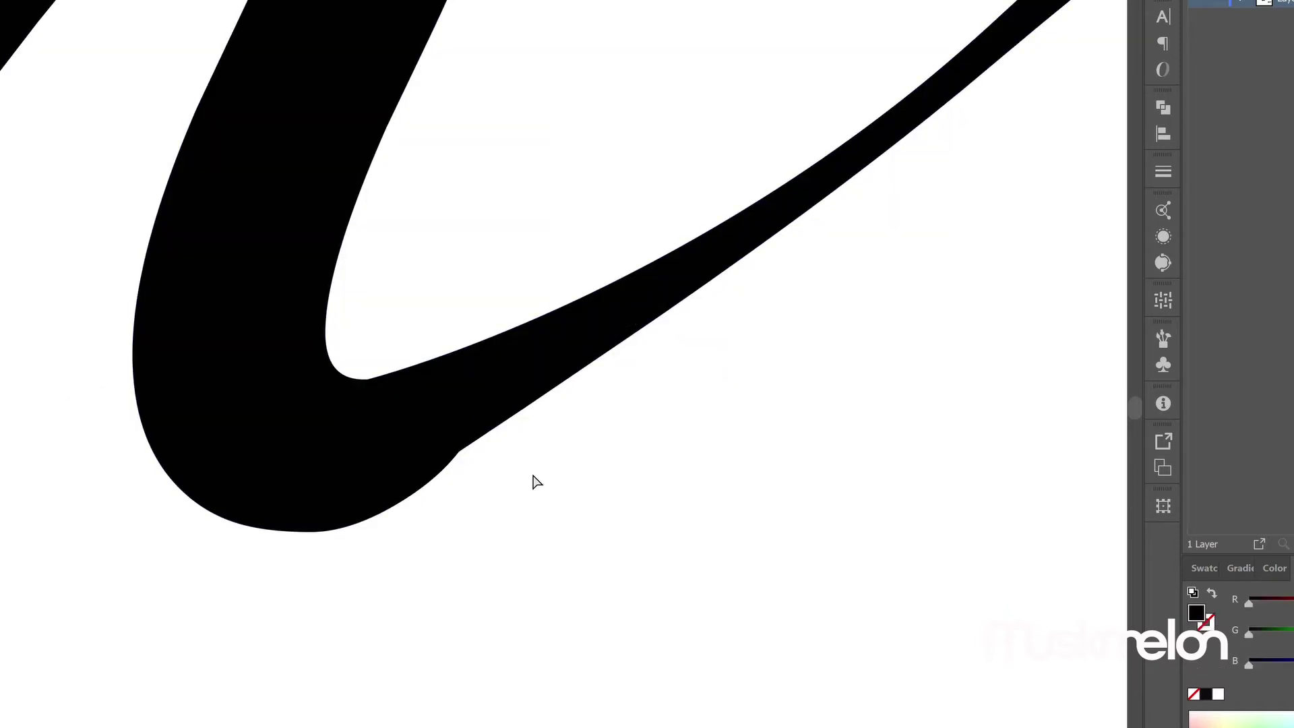
pyautogui.scroll(-5, 472, 427)
pyautogui.moveTo(616, 340)
pyautogui.mouseDown()
pyautogui.moveTo(630, 312)
pyautogui.moveTo(616, 330)
pyautogui.mouseUp()
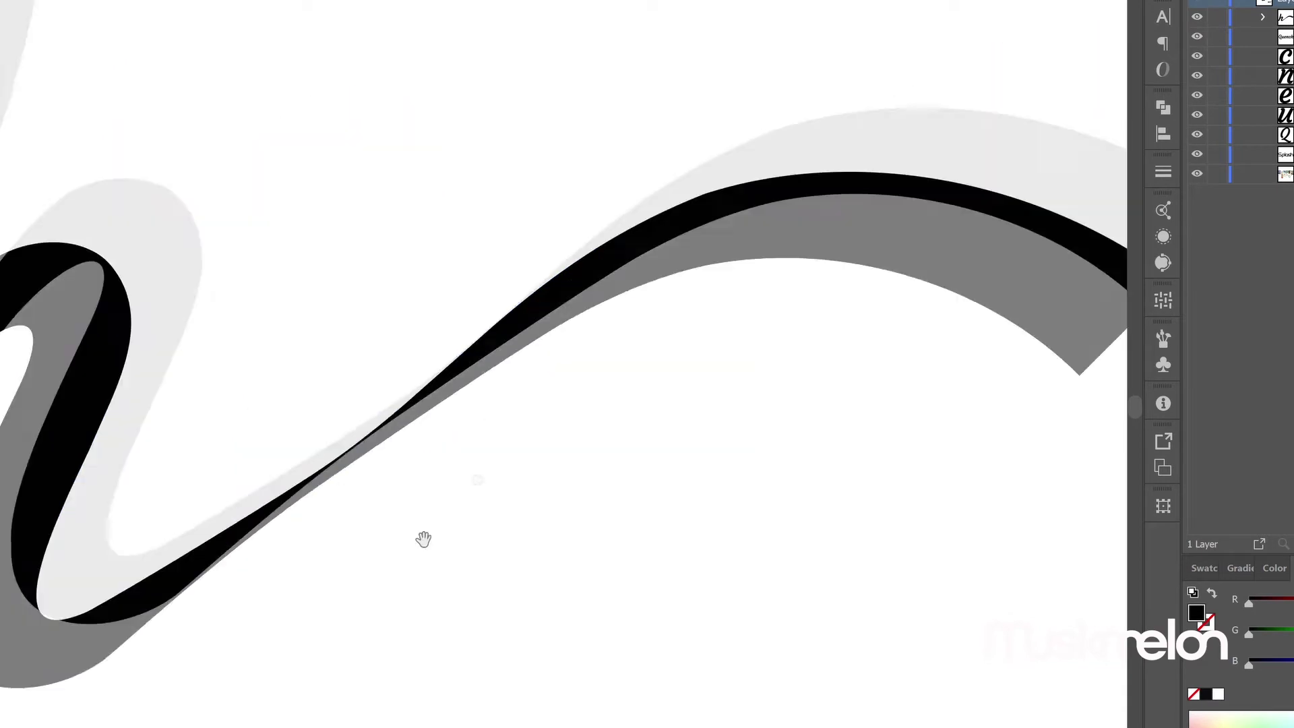
# - Adjust the curve handles around the swash's thinnest section so both edges flow smoothly into the arch
pyautogui.moveTo(476, 278); pyautogui.dragTo(667, 389)
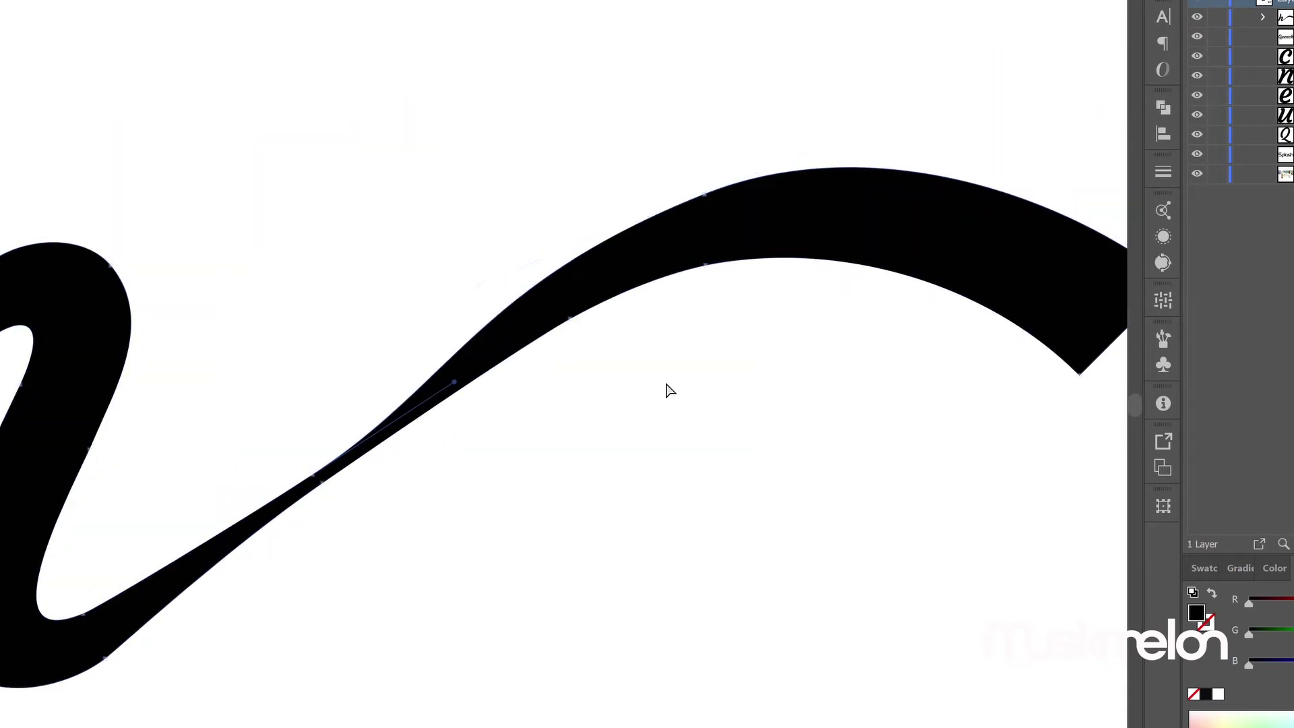
pyautogui.moveTo(454, 382); pyautogui.dragTo(476, 283)
pyautogui.click(588, 484)
pyautogui.click(569, 312)
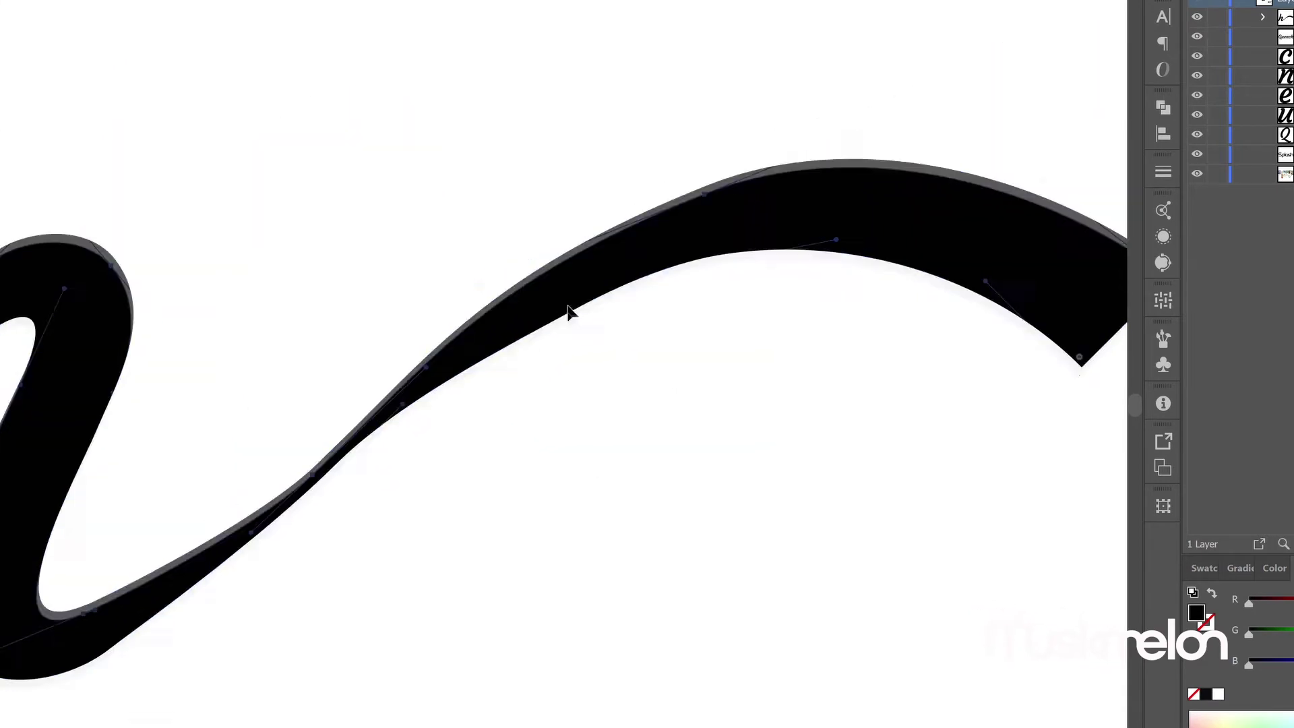
# - Round off the blunt end of the swash by pulling the middle of its end edge outward
pyautogui.hotkey('ctrl', 'shift', 'a')
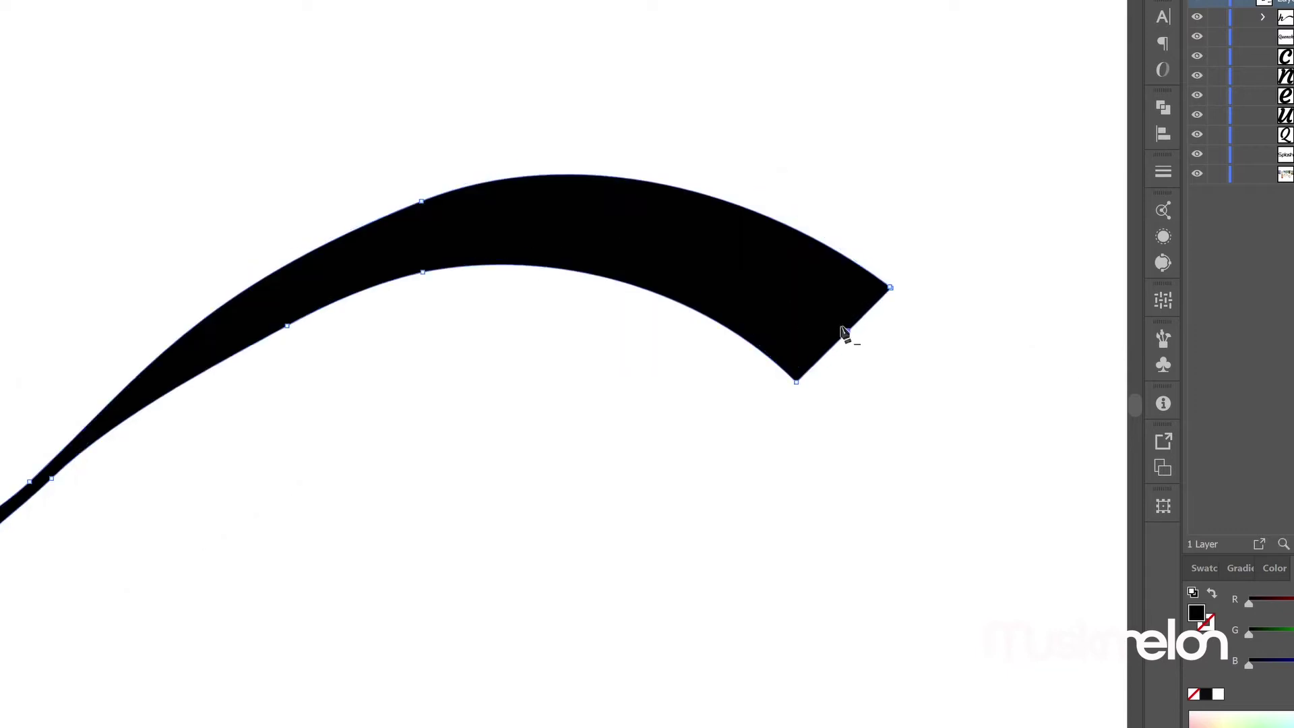
pyautogui.moveTo(884, 356); pyautogui.dragTo(924, 324)
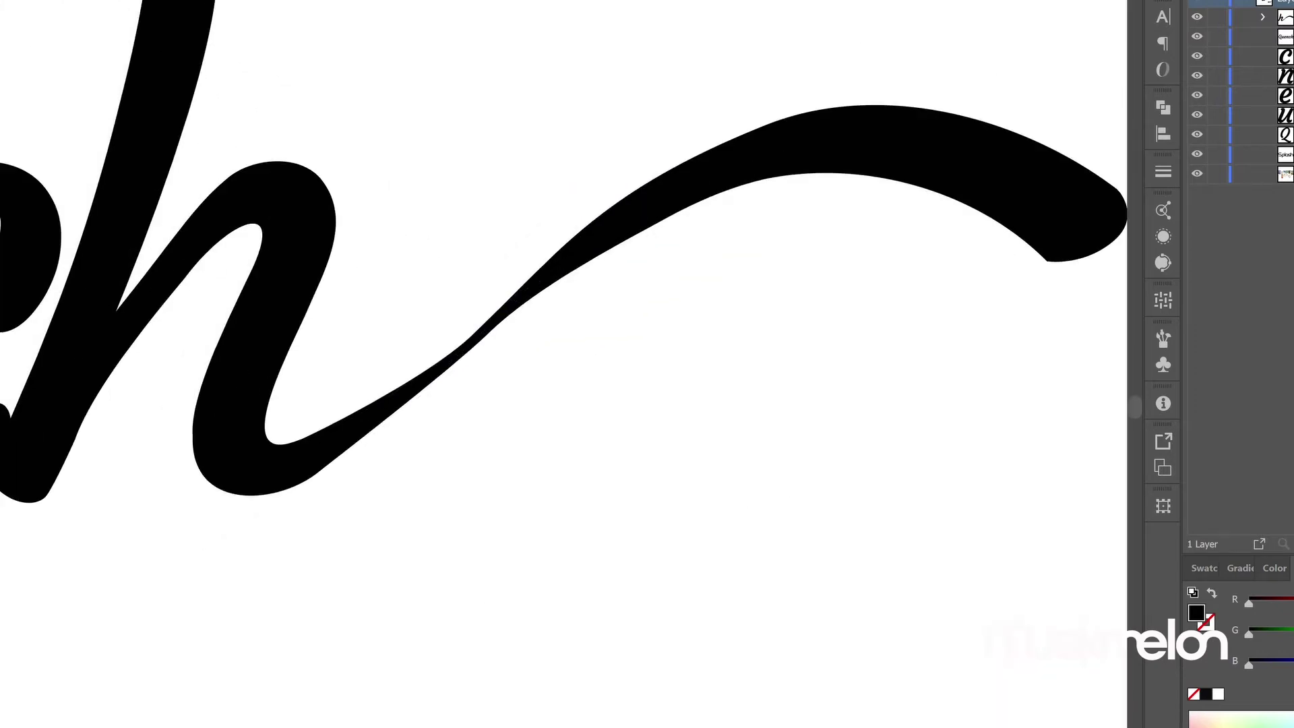
pyautogui.hotkey('ctrl', 'a')
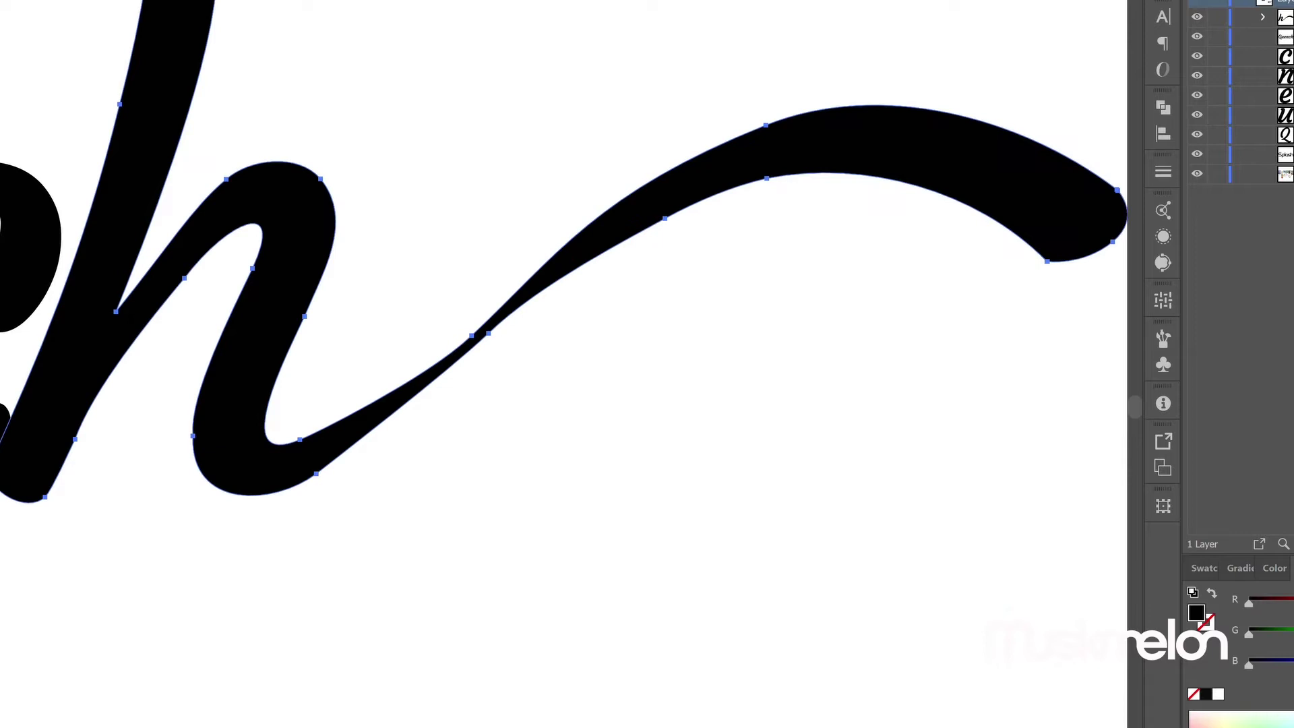